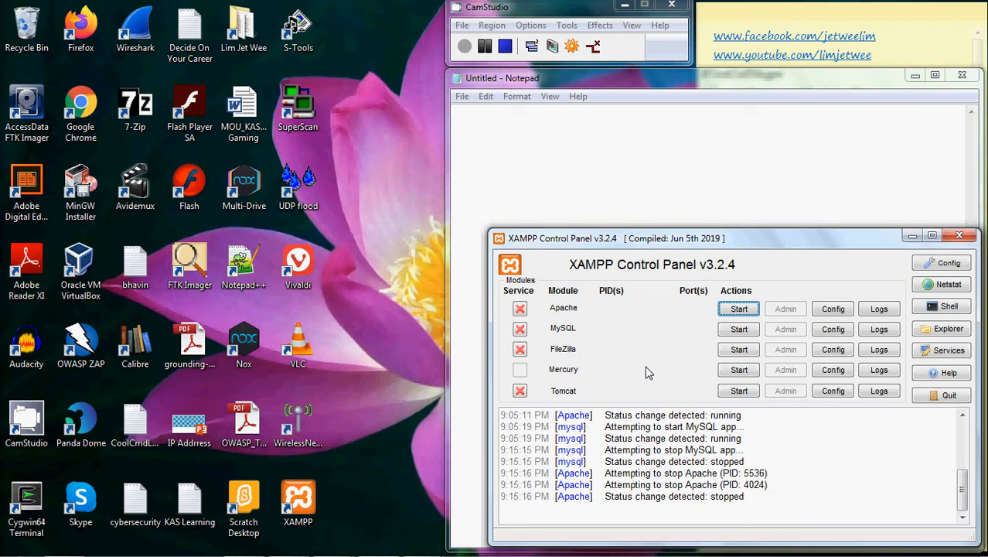
# Start the Apache and MySQL modules and open MySQL's admin page in its own browser window
pyautogui.click(741, 311)
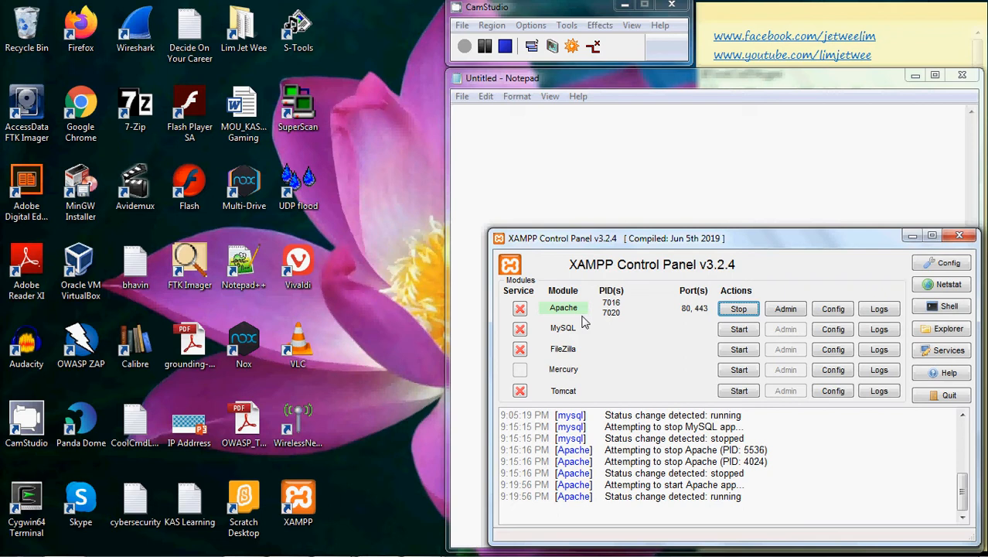
pyautogui.click(735, 332)
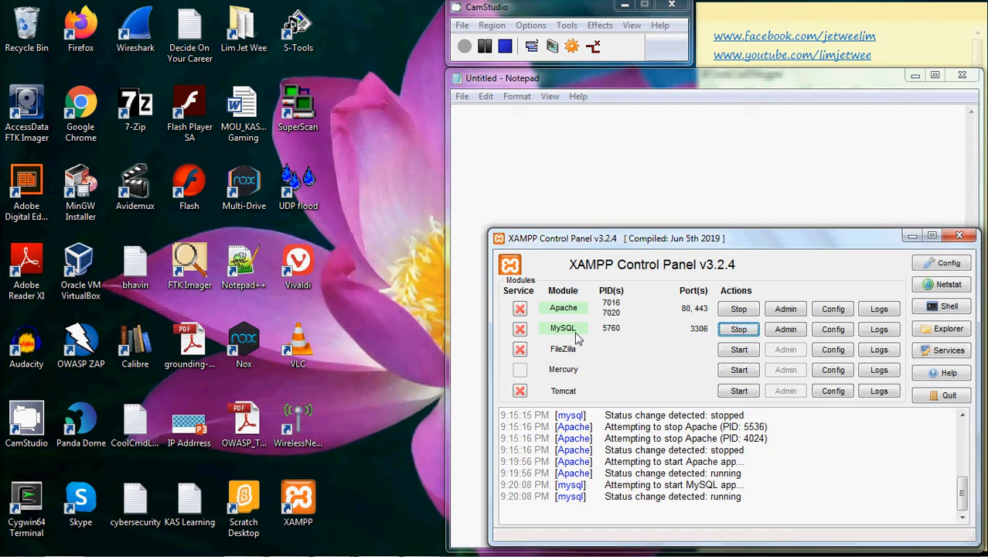
pyautogui.click(786, 330)
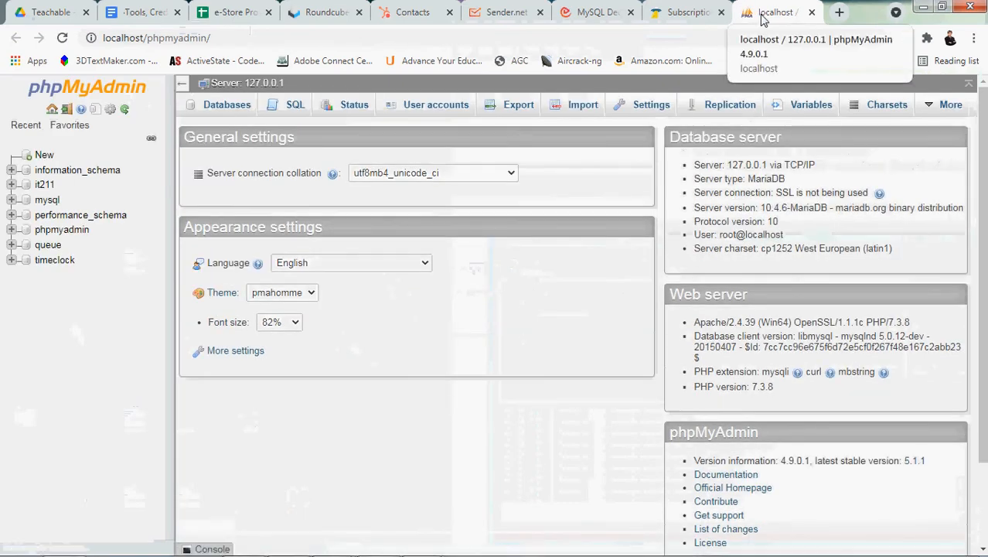
pyautogui.moveTo(764, 20); pyautogui.dragTo(511, 106)
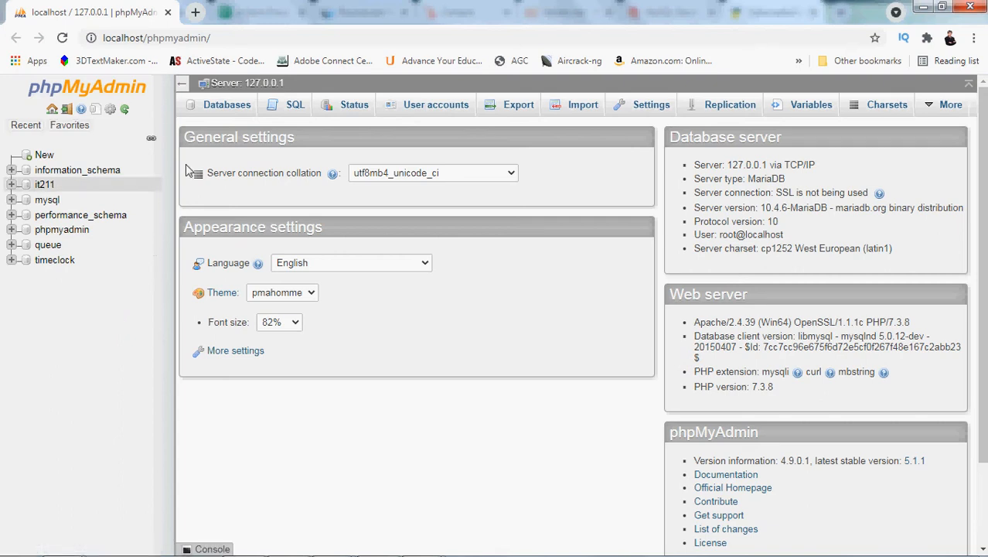
# Create a new database named test with the utf8_bin collation
pyautogui.click(225, 108)
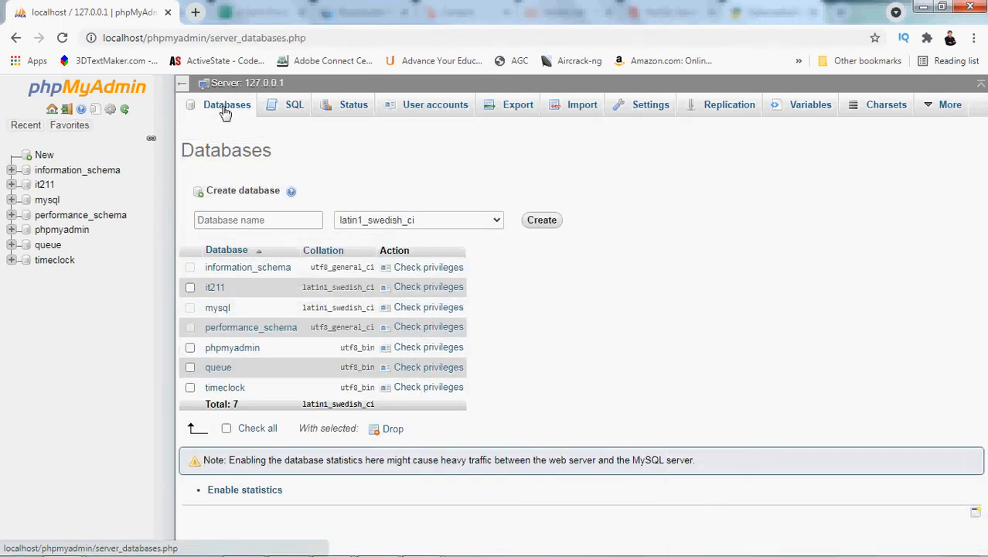
pyautogui.click(235, 221)
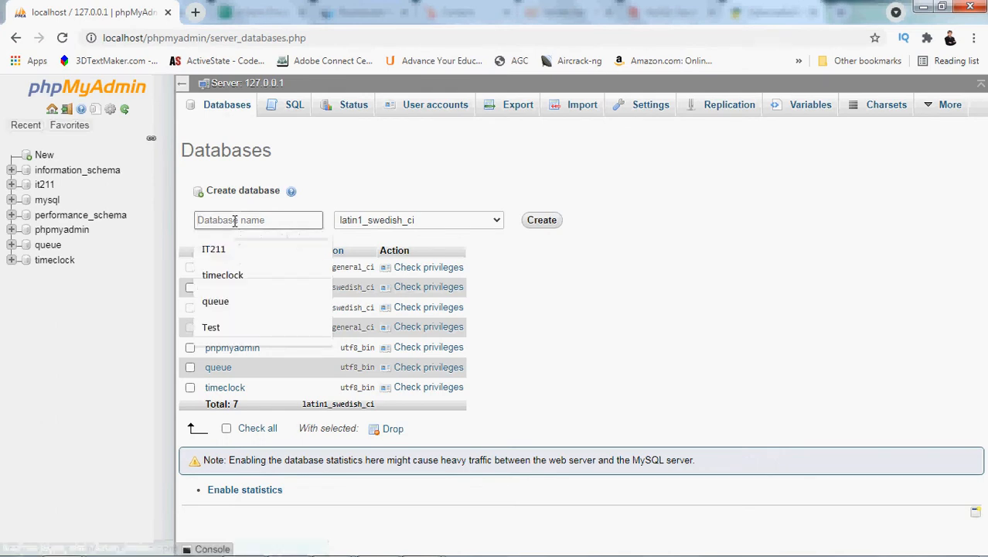
pyautogui.write('test')
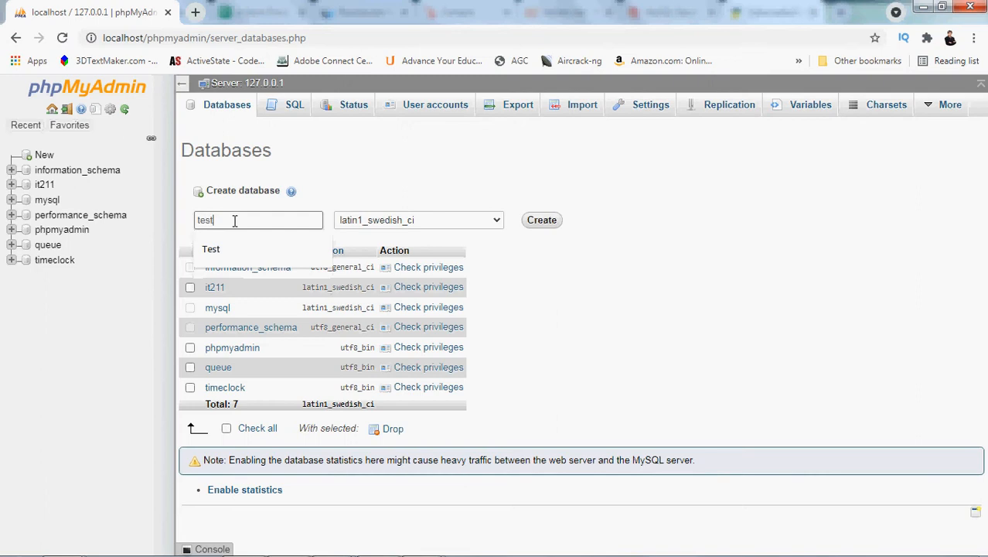
pyautogui.click(499, 222)
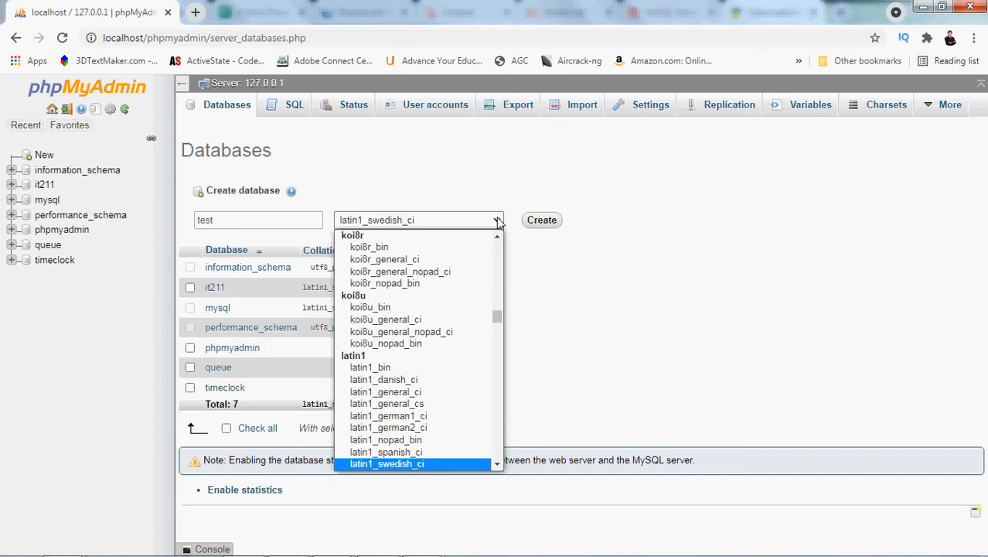
pyautogui.click(499, 222)
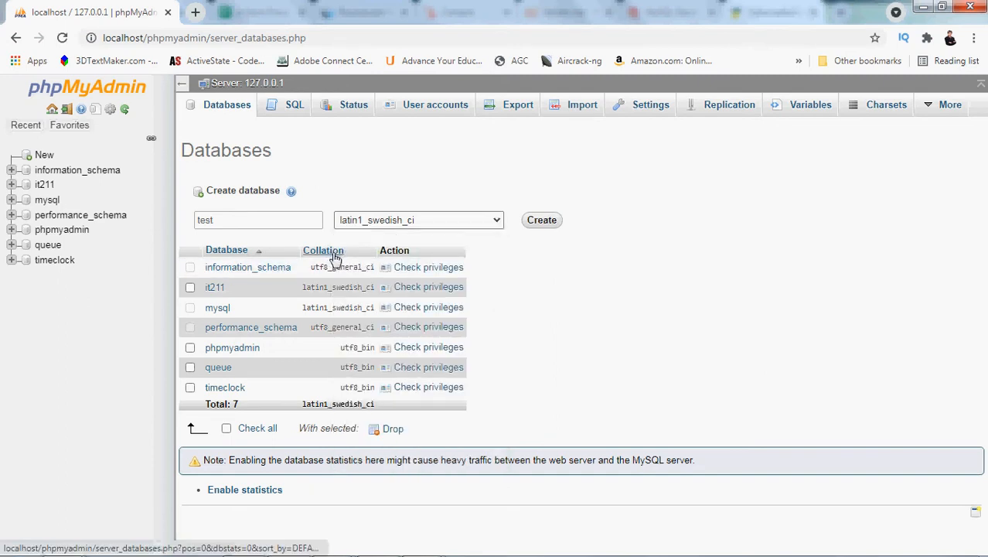
pyautogui.click(499, 220)
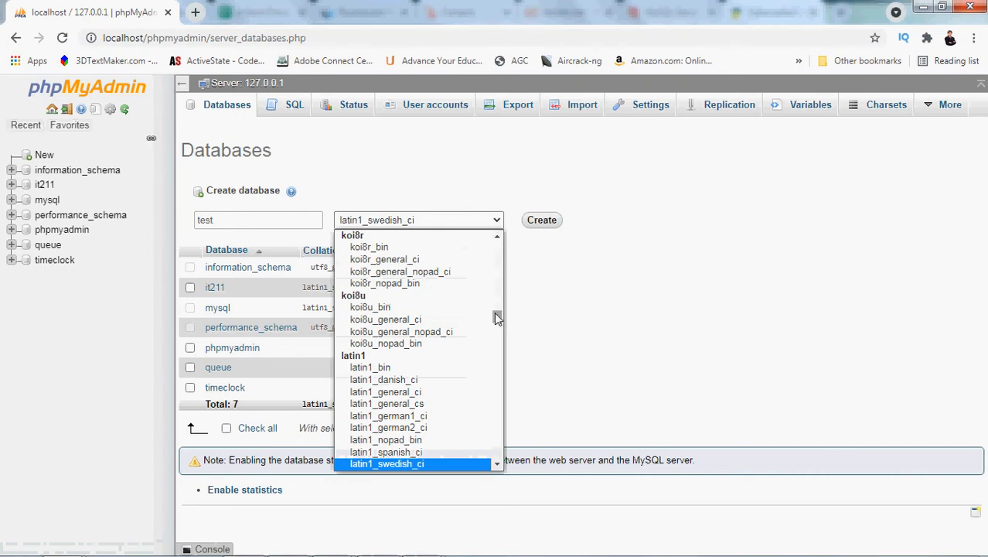
pyautogui.moveTo(495, 313); pyautogui.dragTo(496, 421)
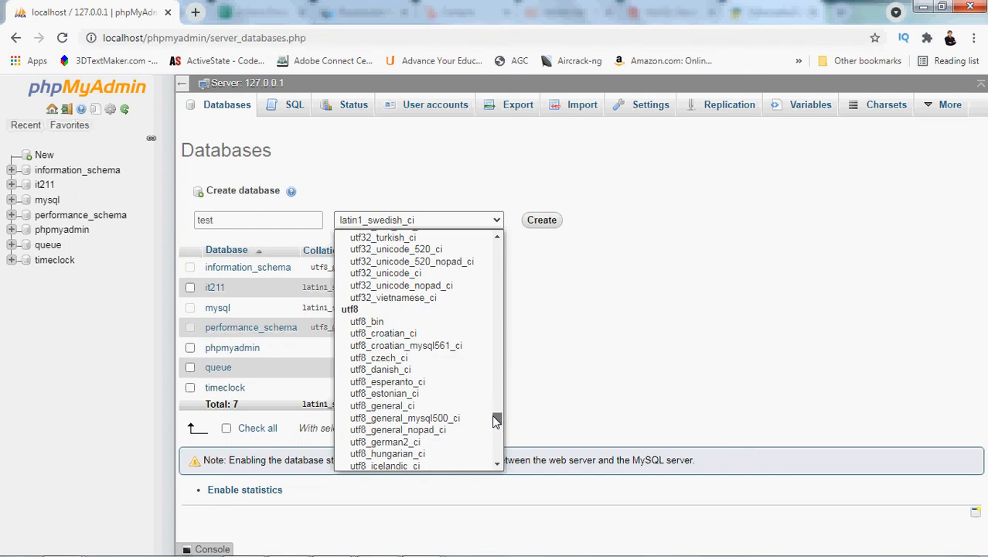
pyautogui.click(405, 324)
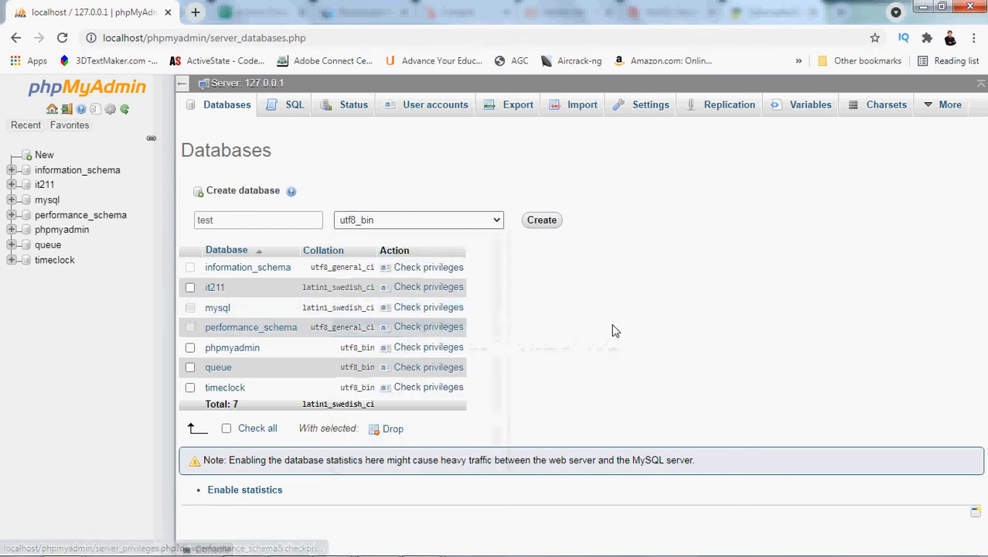
pyautogui.click(545, 222)
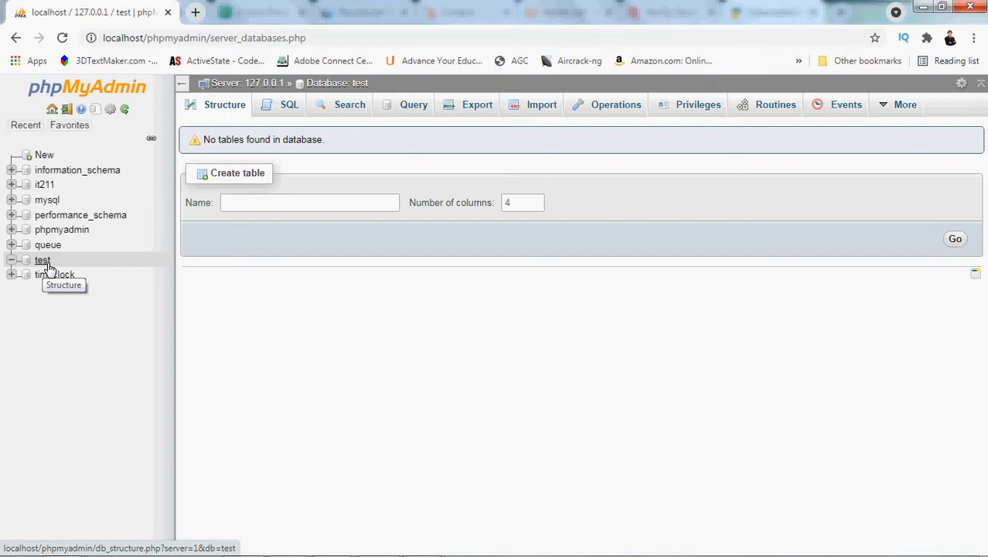
# Start a new table named TestTable with 2 columns in the test database
pyautogui.click(310, 205)
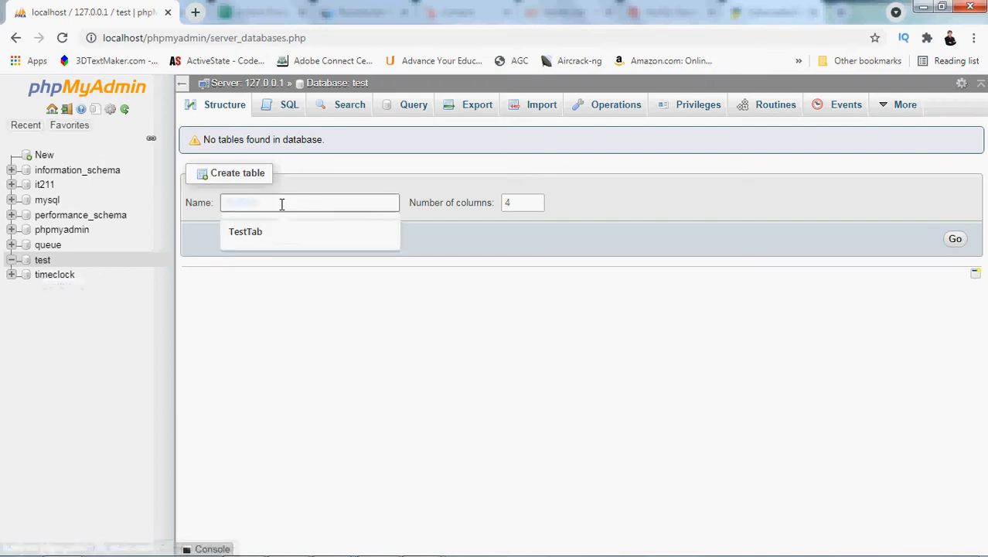
pyautogui.write('TestTable')
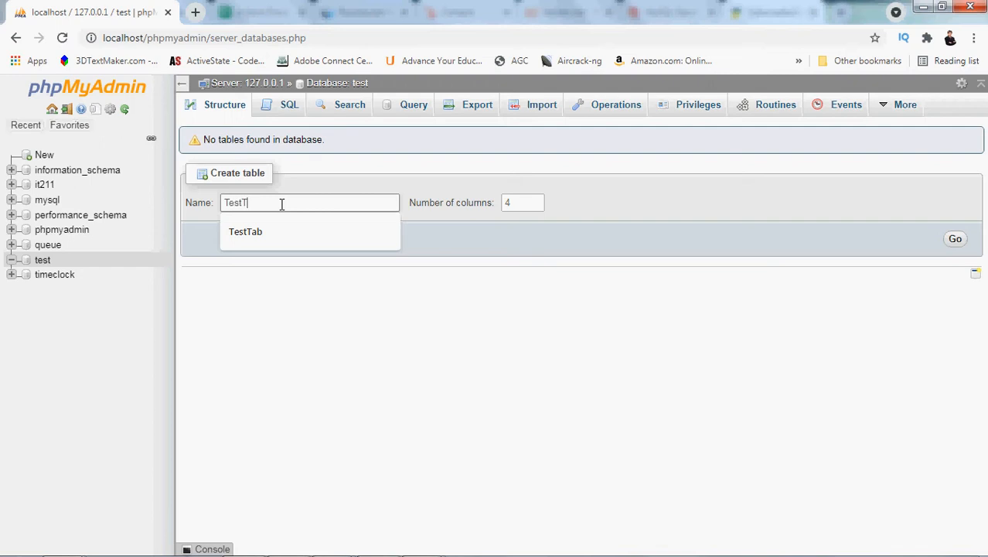
pyautogui.click(524, 204)
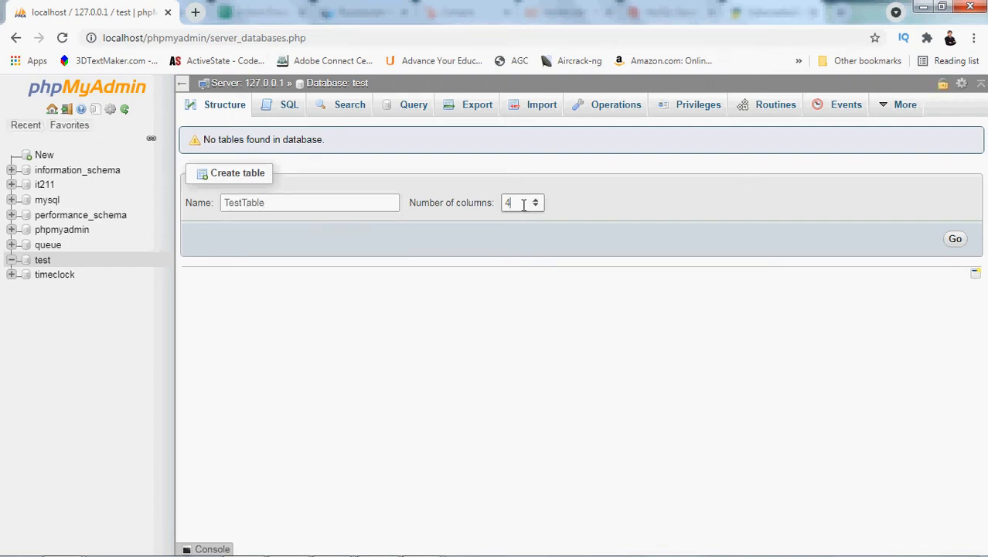
pyautogui.press('BackSpace')
pyautogui.write('2')
pyautogui.click(955, 241)
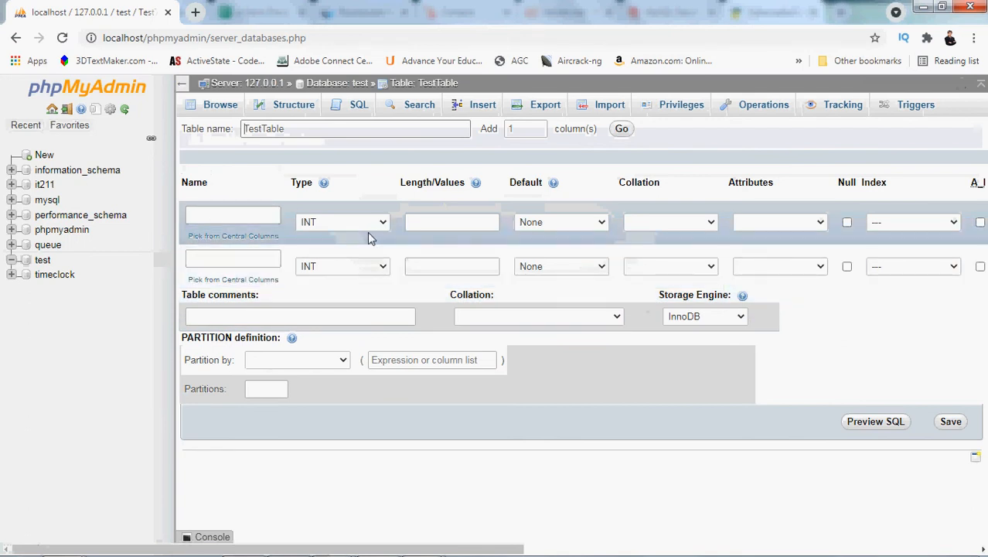
# Name the two INT columns ColA and ColB and save the table
pyautogui.click(255, 215)
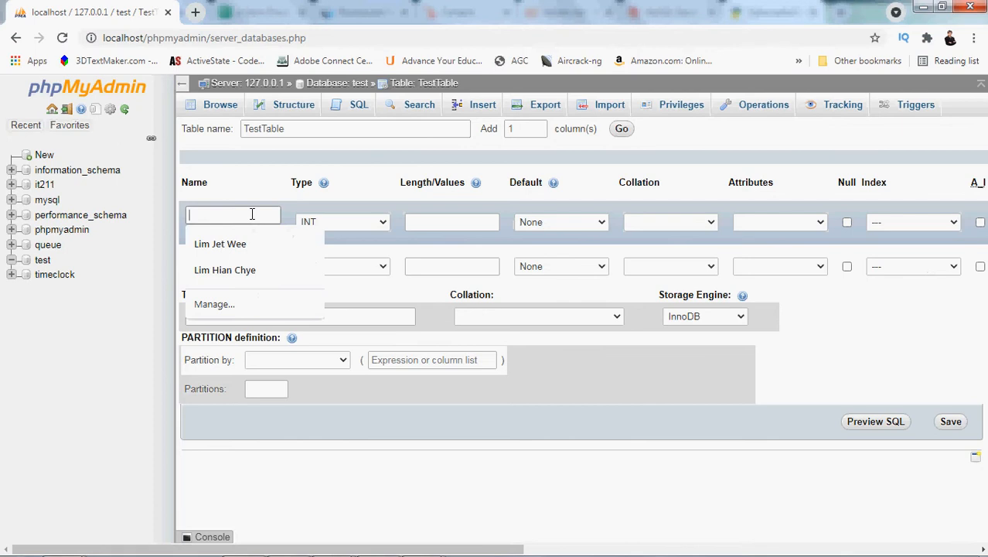
pyautogui.write('Col')
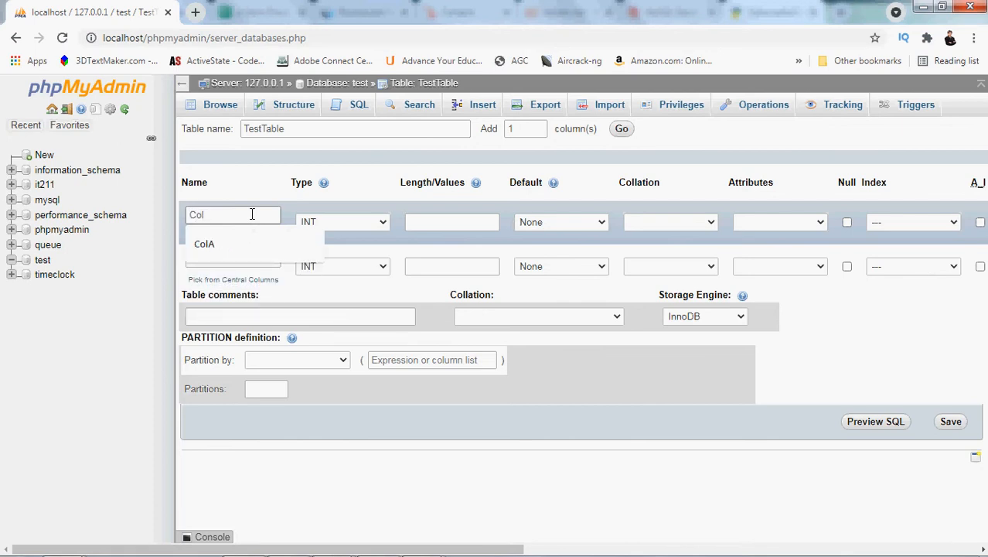
pyautogui.write('A')
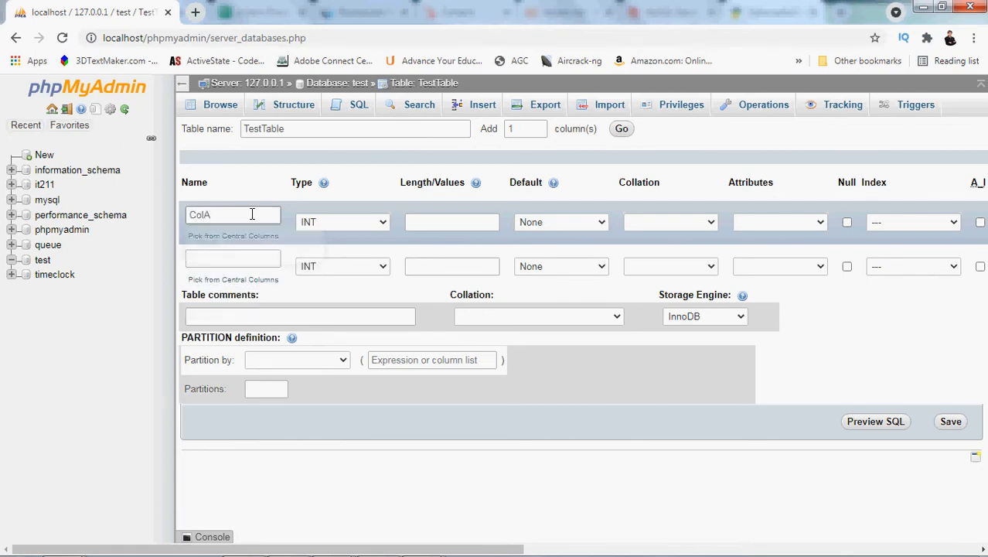
pyautogui.click(239, 259)
pyautogui.write('ColB')
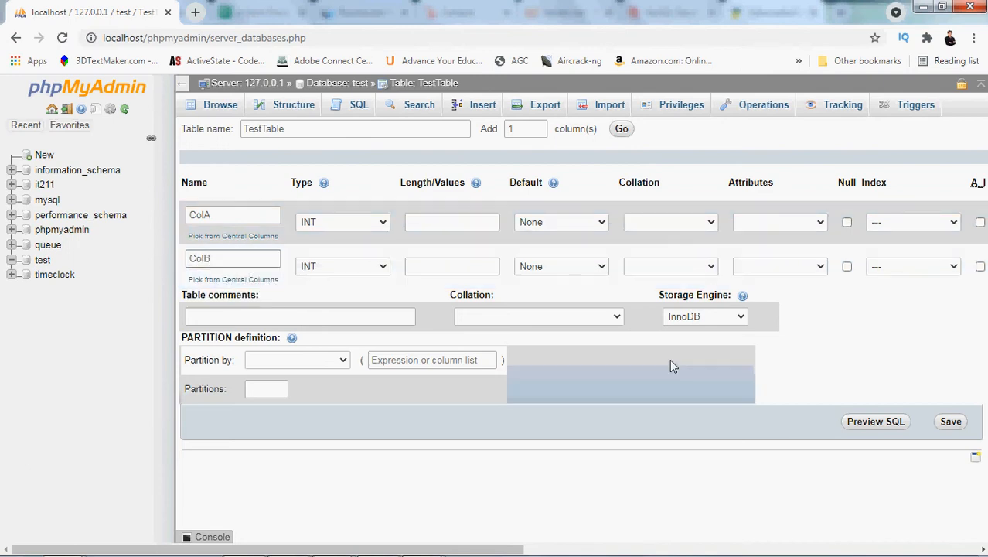
pyautogui.click(950, 423)
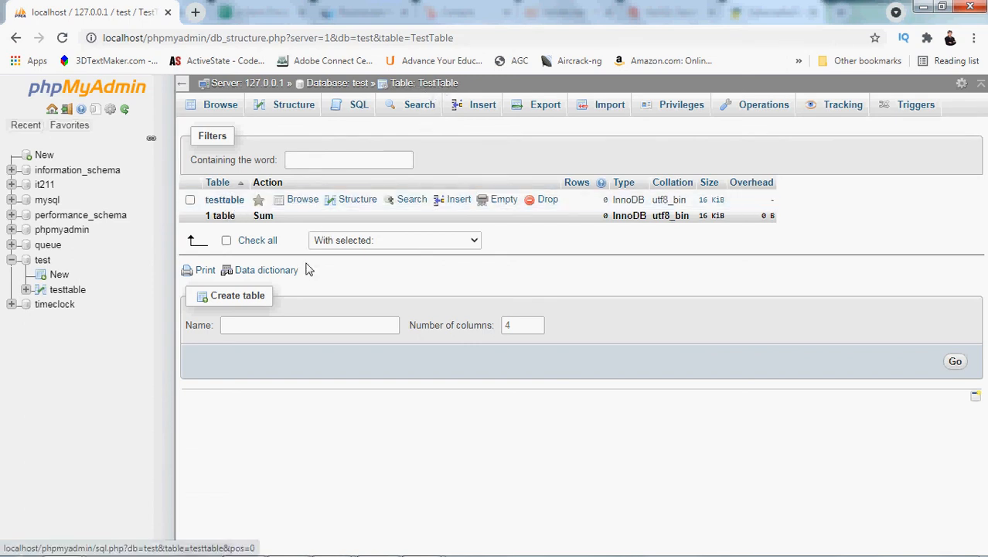
# Review TestTable's column structure and browse its rows, ignoring all reported server errors
pyautogui.click(288, 108)
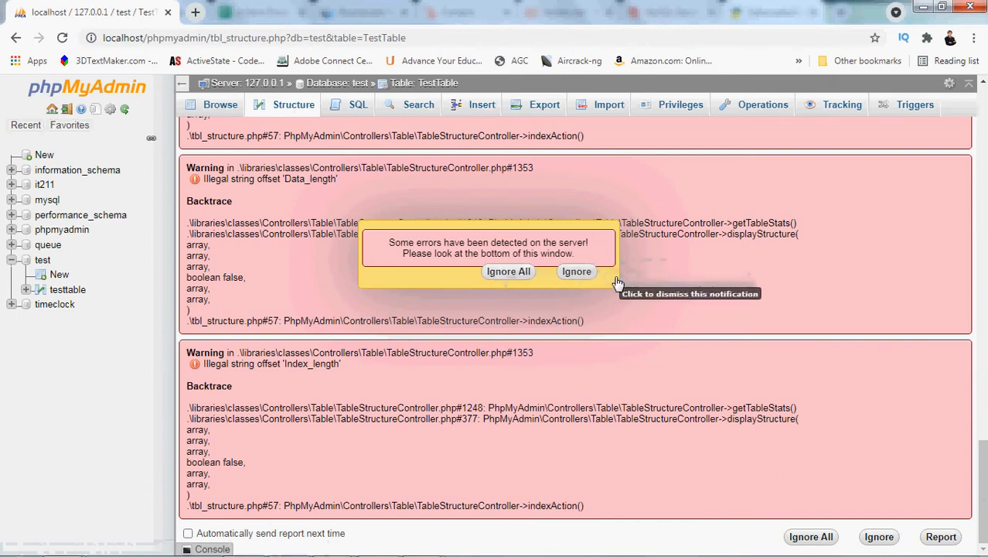
pyautogui.click(510, 272)
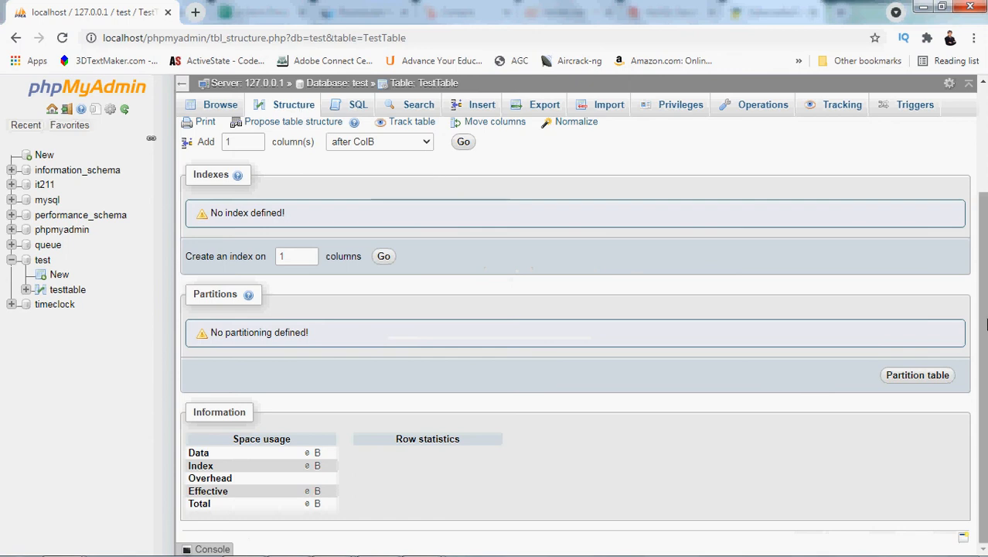
pyautogui.moveTo(982, 321); pyautogui.dragTo(984, 154)
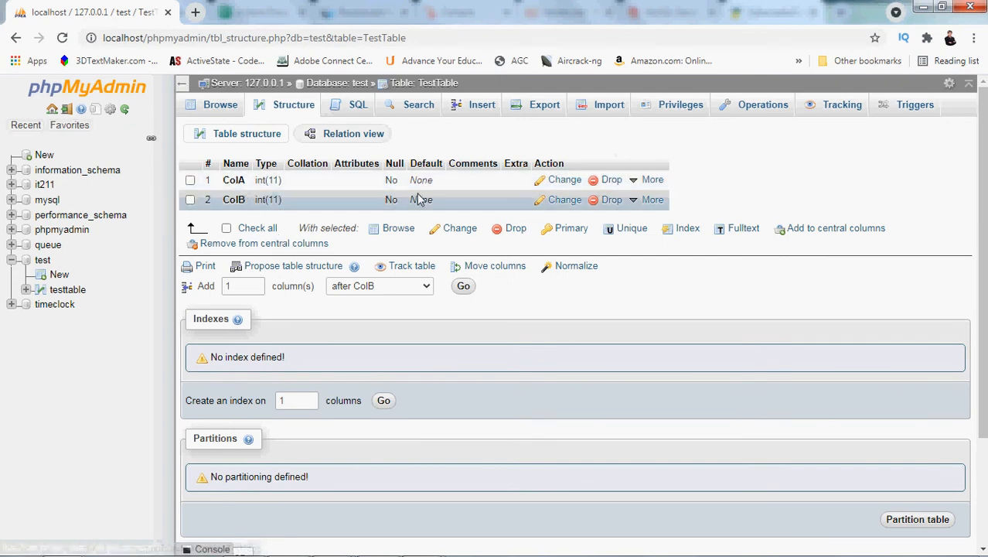
pyautogui.click(221, 106)
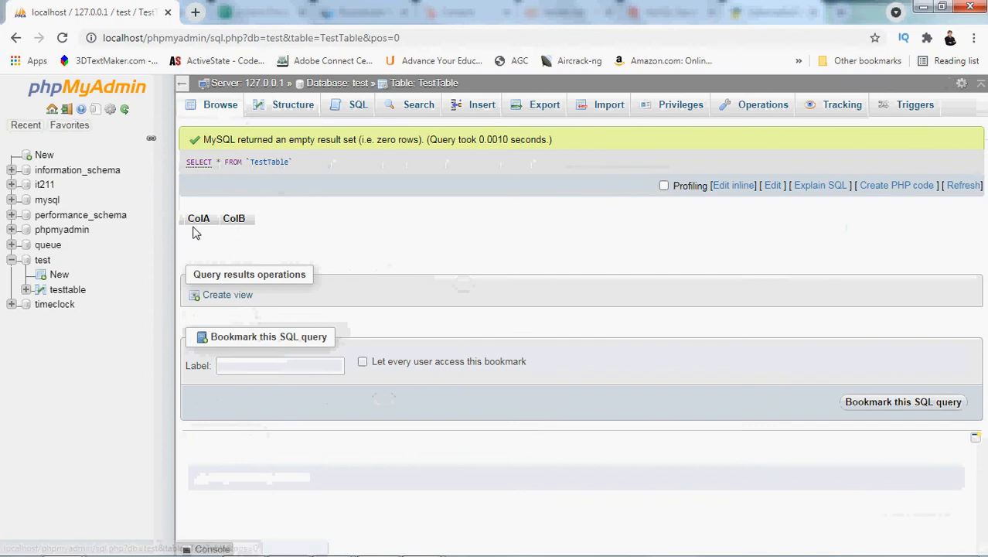
pyautogui.click(293, 107)
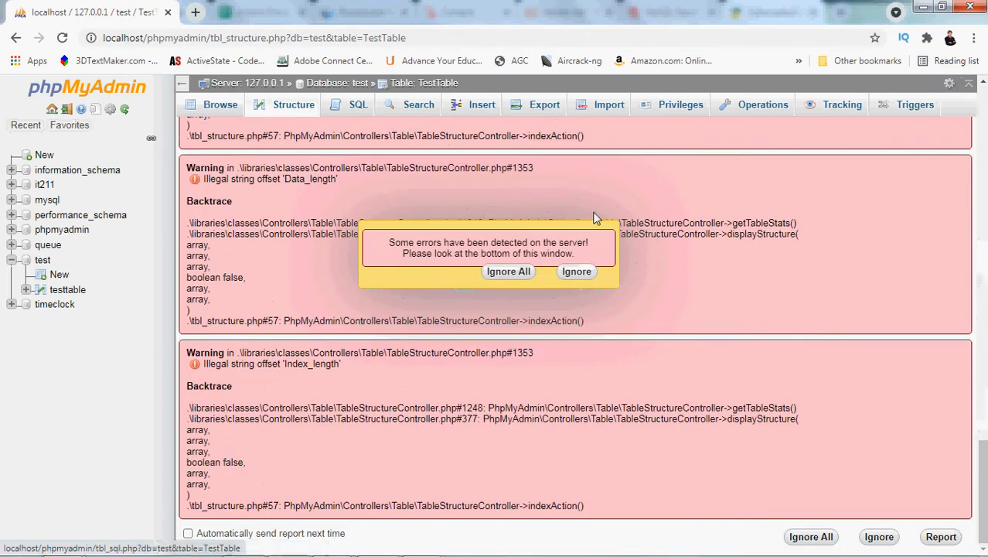
pyautogui.click(508, 273)
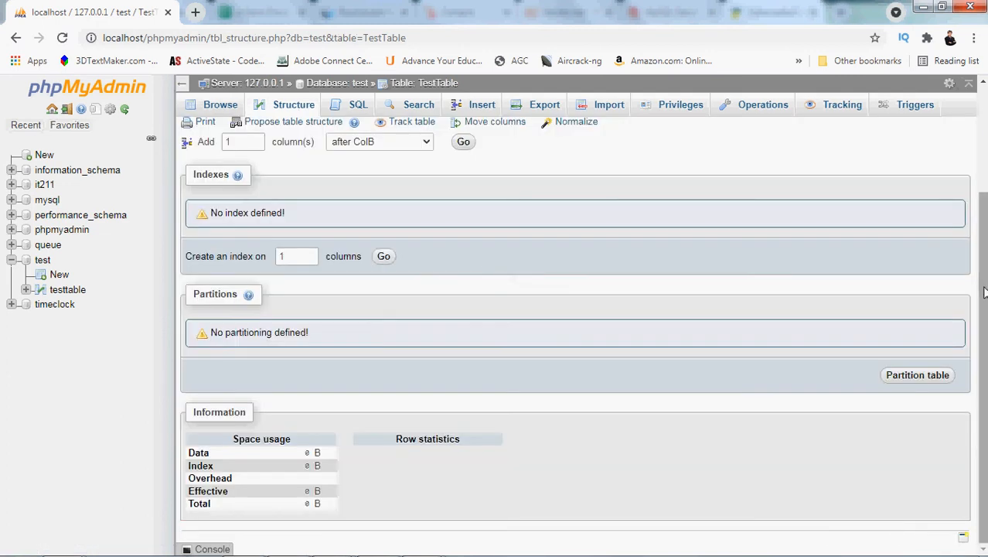
pyautogui.moveTo(985, 290); pyautogui.dragTo(981, 165)
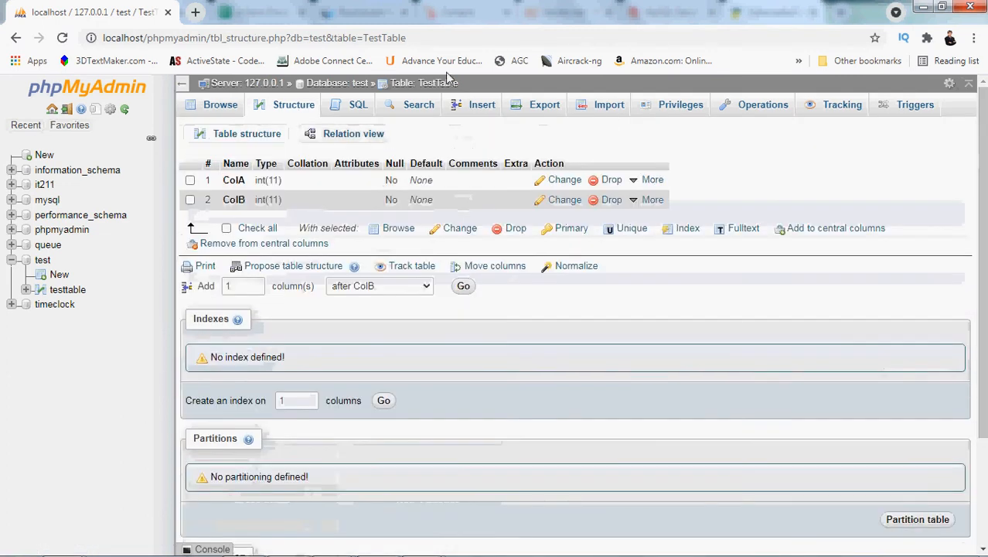
# Insert a row into TestTable with 123.45 in both ColA and ColB
pyautogui.click(469, 112)
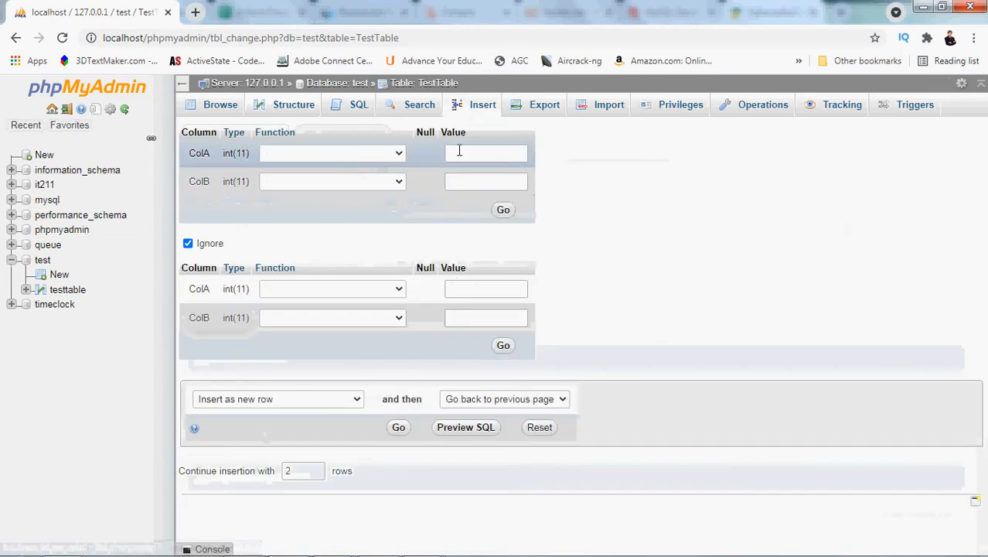
pyautogui.click(470, 152)
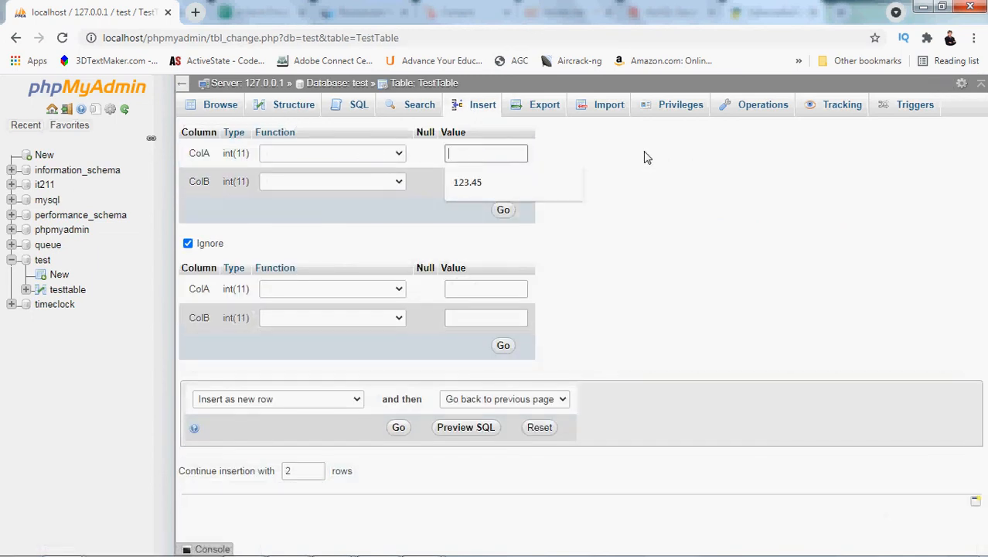
pyautogui.write('123.45')
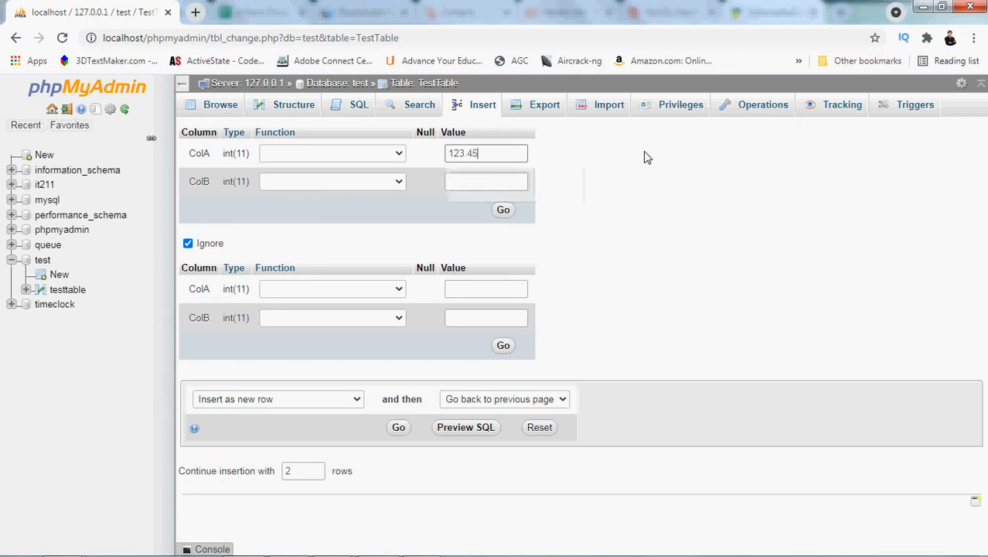
pyautogui.click(488, 183)
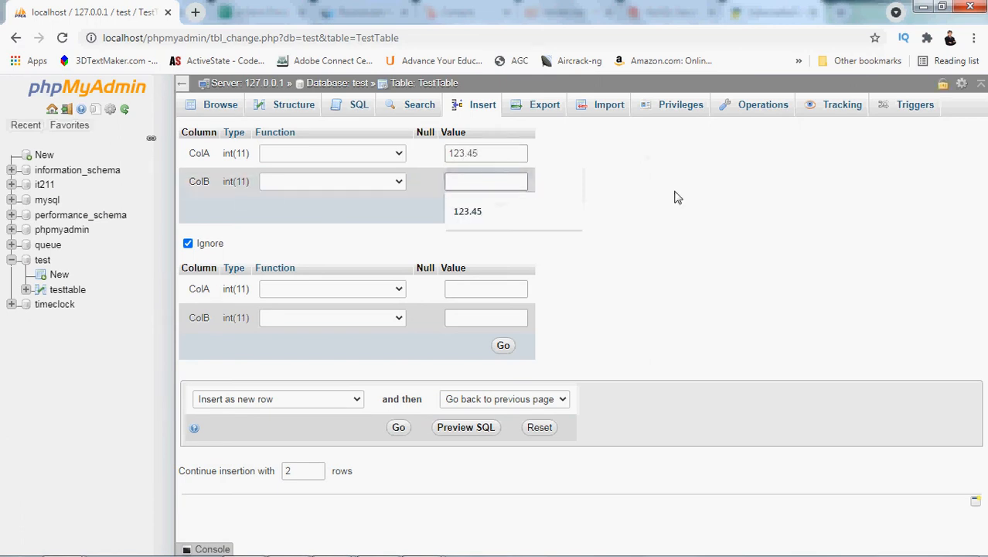
pyautogui.write('123.45')
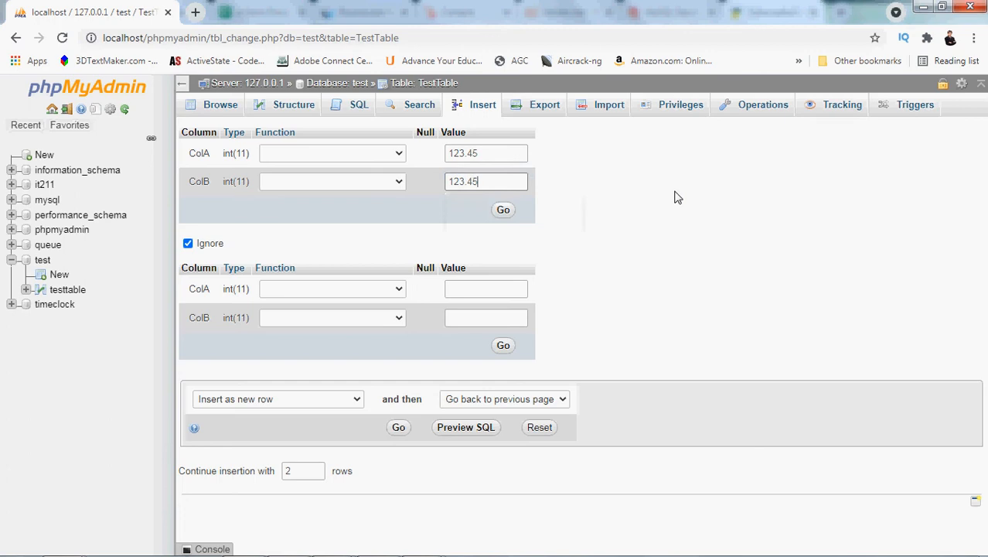
pyautogui.click(503, 209)
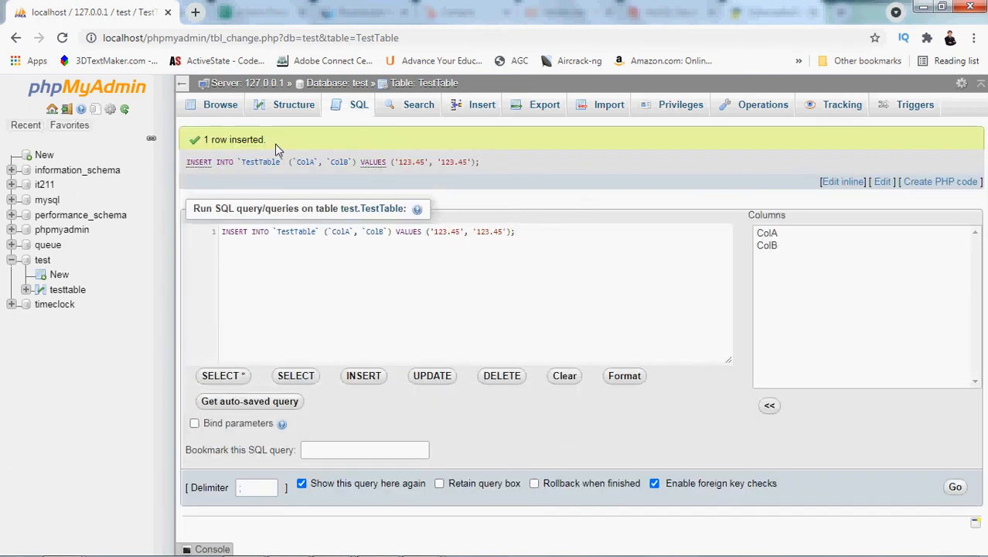
# Review the insert confirmation and its SQL statement, and browse the rows stored in TestTable
pyautogui.moveTo(275, 144); pyautogui.dragTo(206, 146)
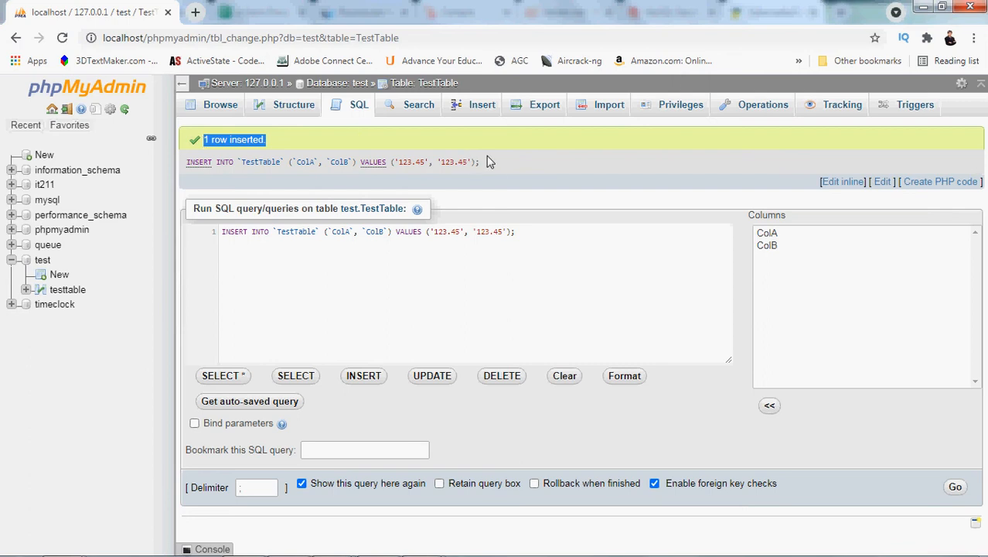
pyautogui.moveTo(482, 163); pyautogui.dragTo(186, 158)
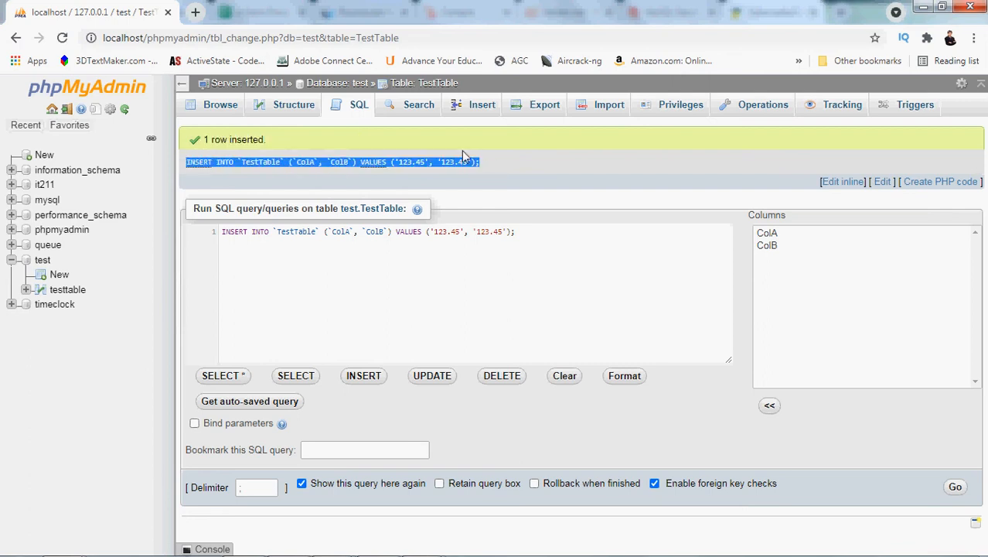
pyautogui.click(221, 109)
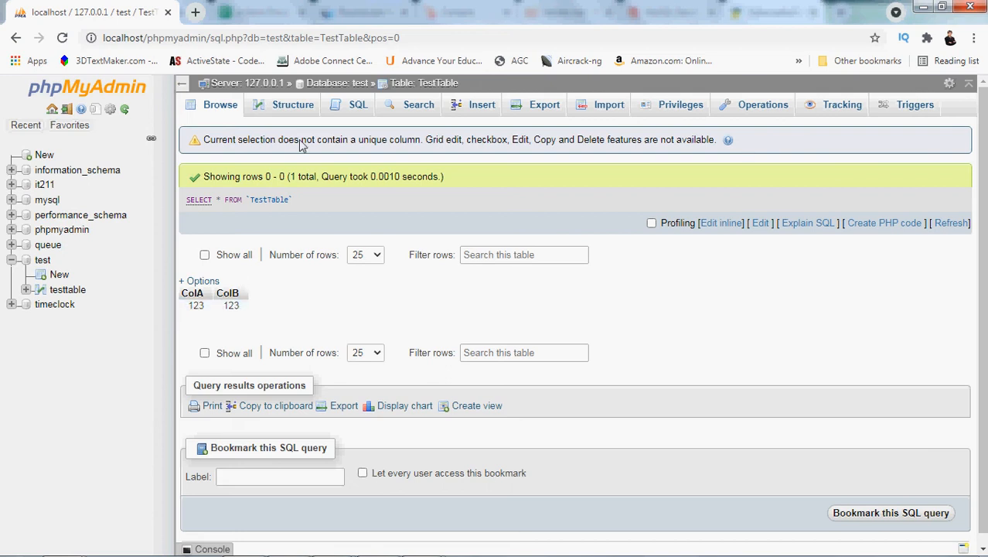
# Open TestTable's structure, ignoring all server errors, and change ColB's type to DECIMAL
pyautogui.click(303, 109)
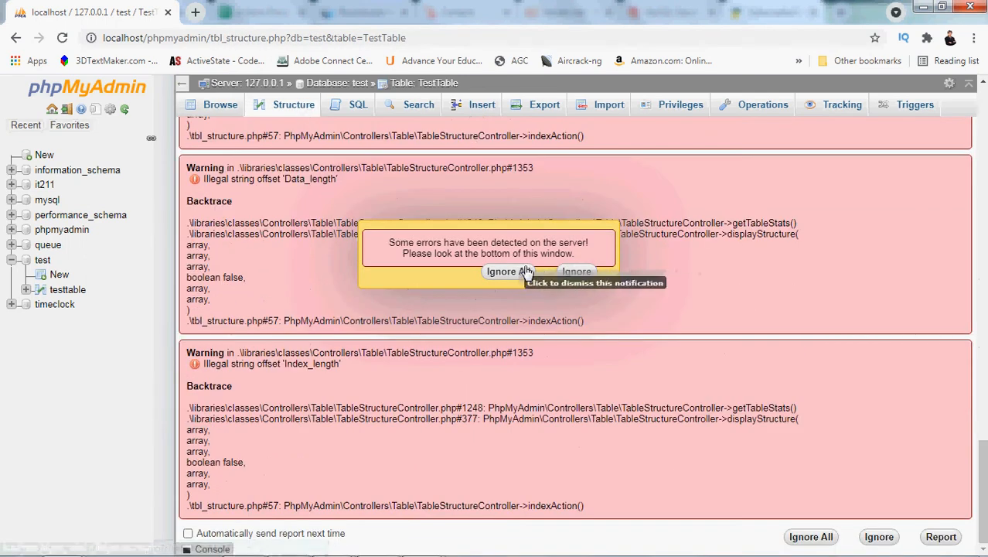
pyautogui.click(504, 271)
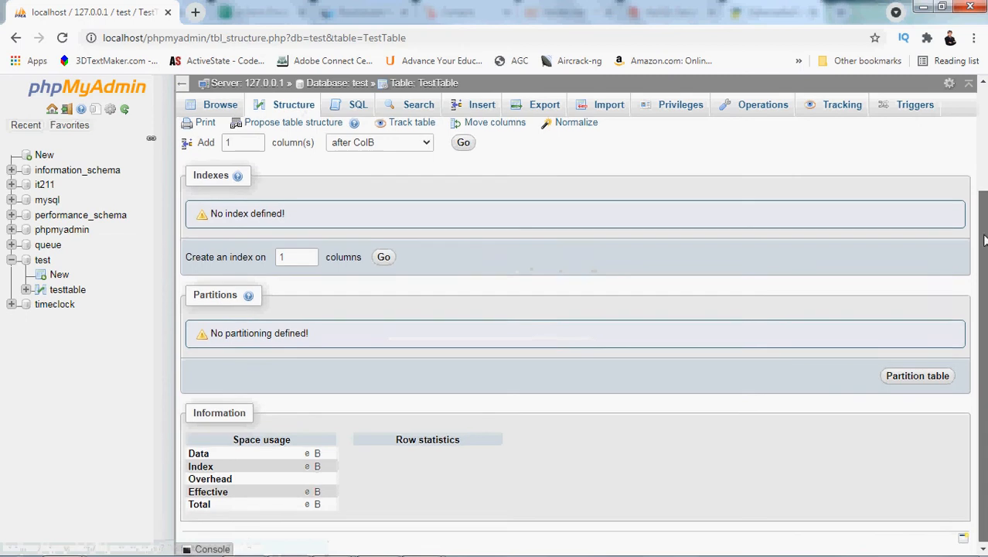
pyautogui.moveTo(984, 240); pyautogui.dragTo(983, 147)
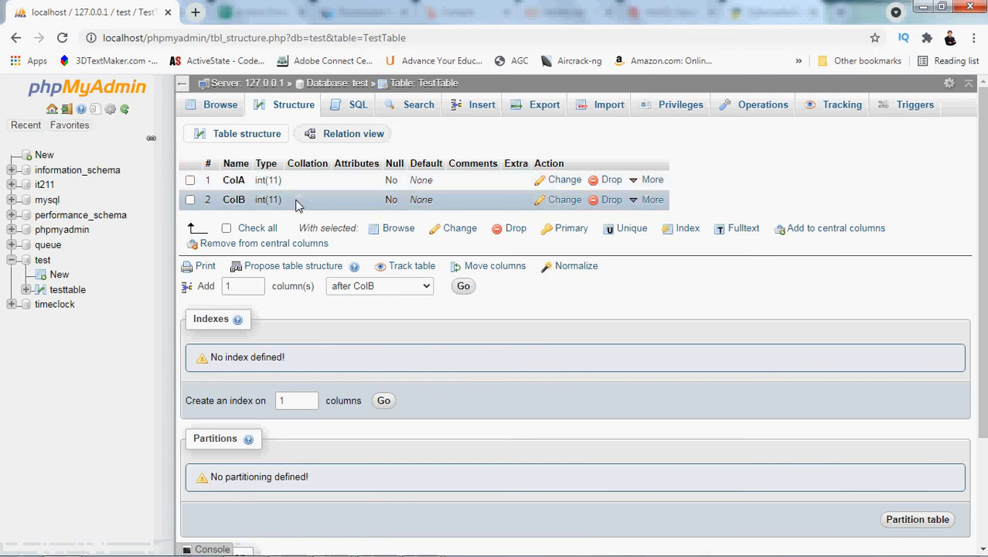
pyautogui.click(556, 203)
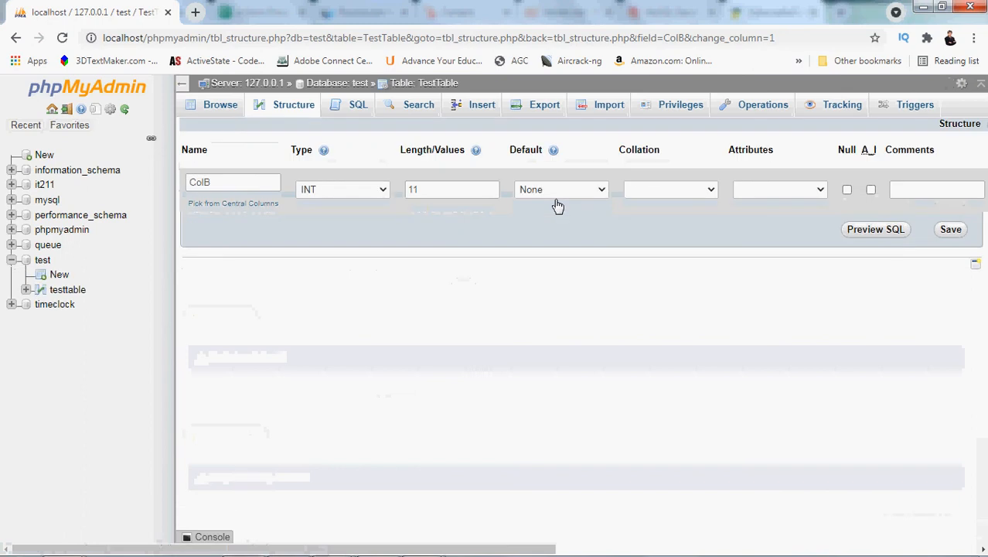
pyautogui.click(383, 190)
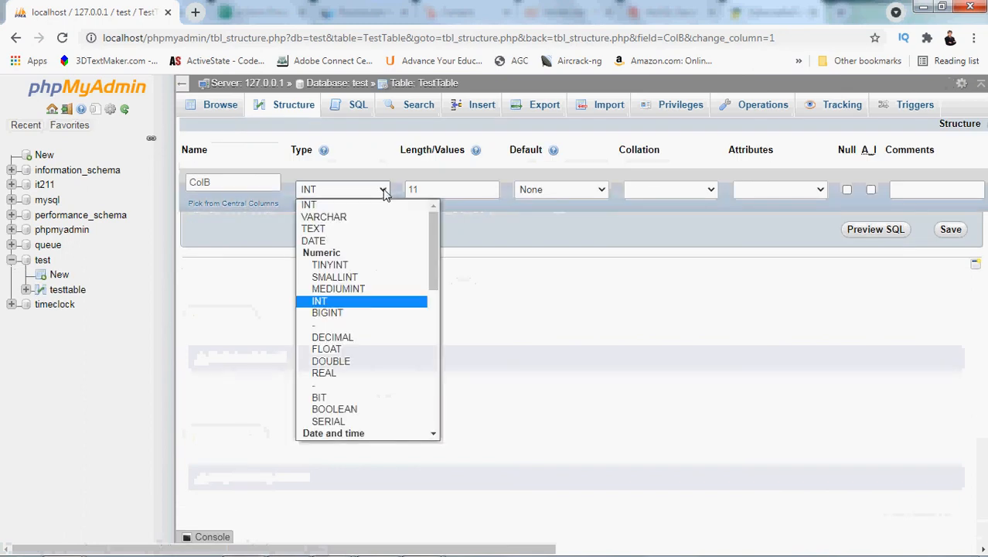
pyautogui.click(379, 338)
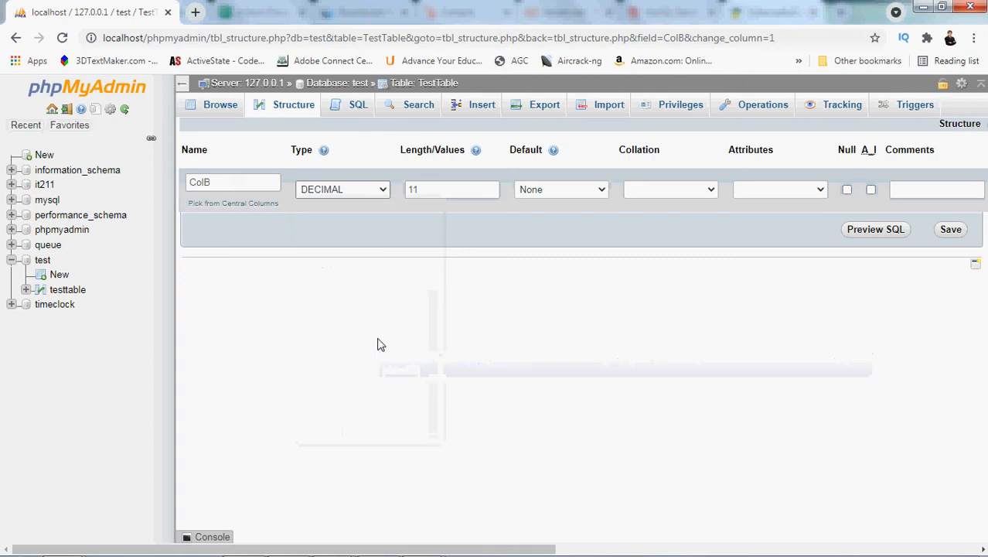
# Set ColB's length/values to 11.2 and save the column change
pyautogui.click(429, 189)
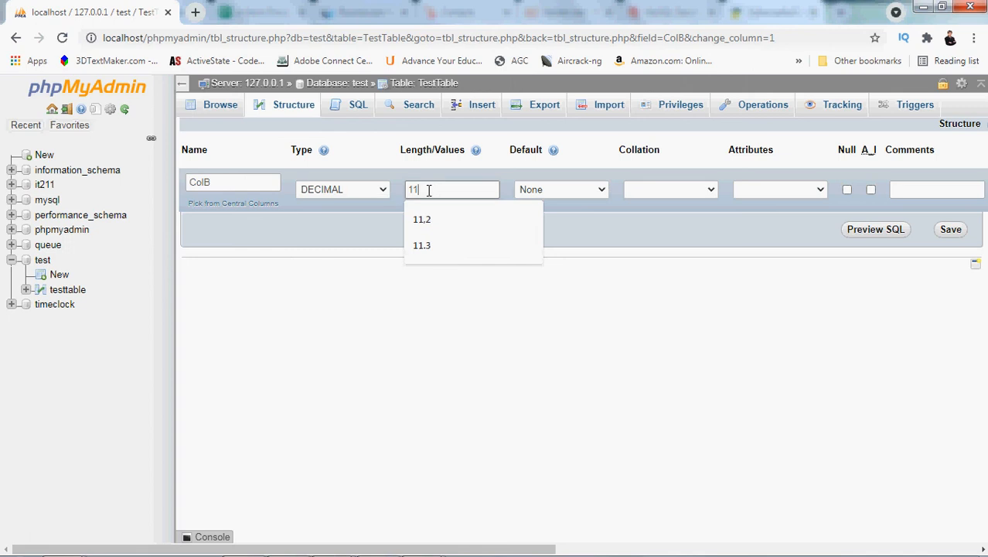
pyautogui.press('BackSpace')
pyautogui.press('BackSpace')
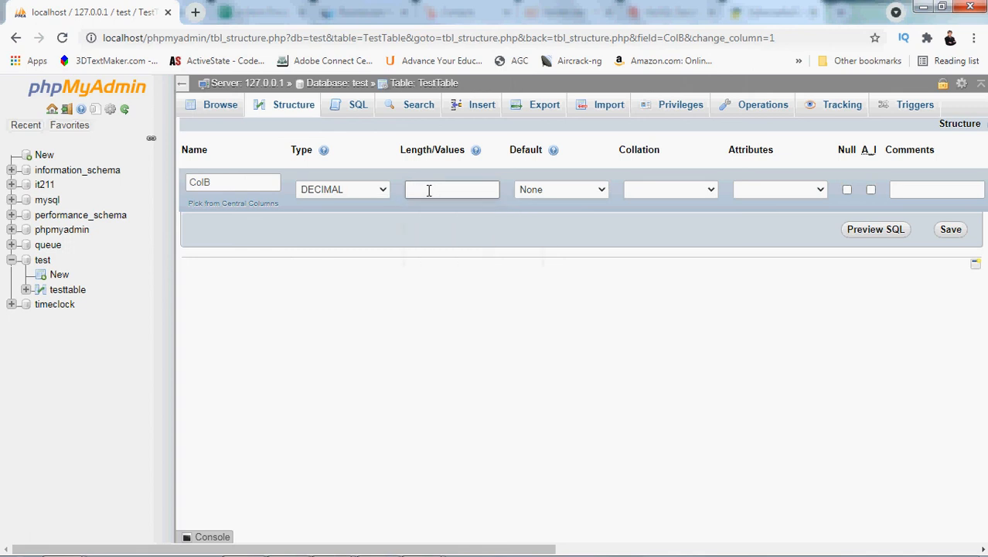
pyautogui.write('11.')
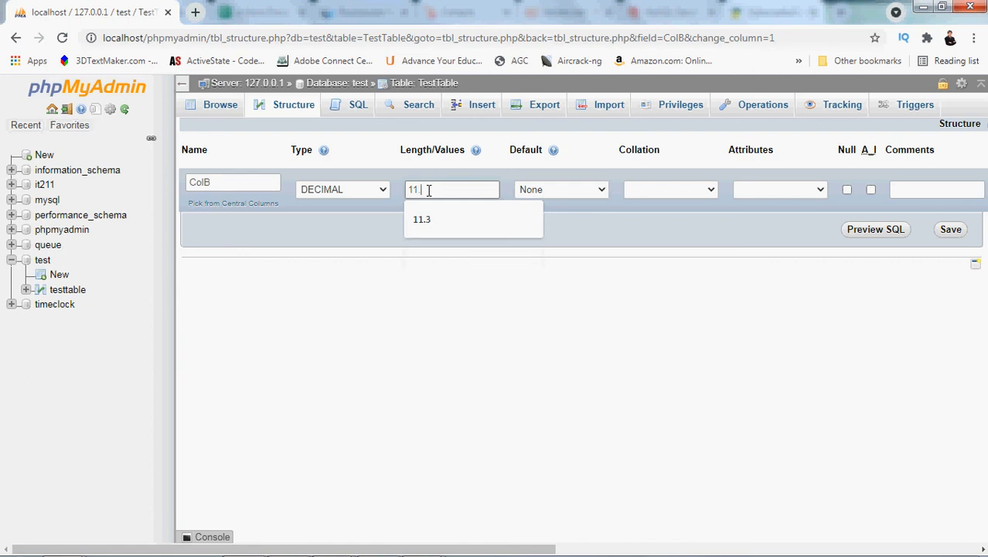
pyautogui.write('2')
pyautogui.press('BackSpace')
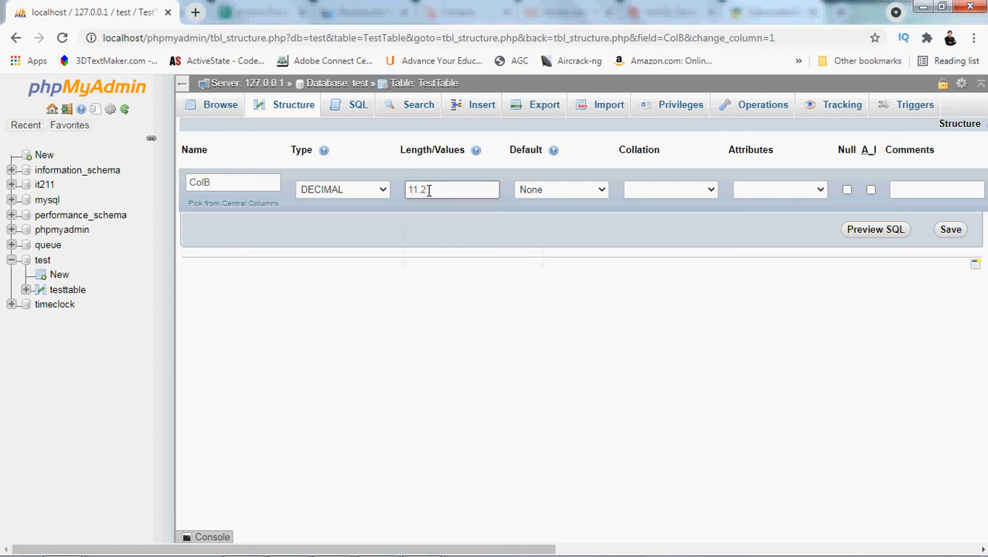
pyautogui.write('3')
pyautogui.press('BackSpace')
pyautogui.write('2')
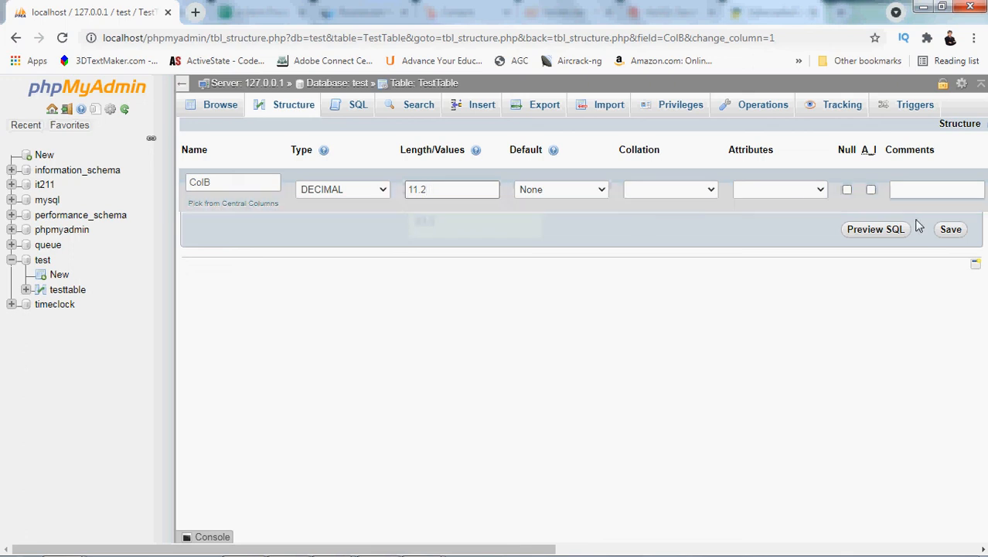
pyautogui.click(947, 231)
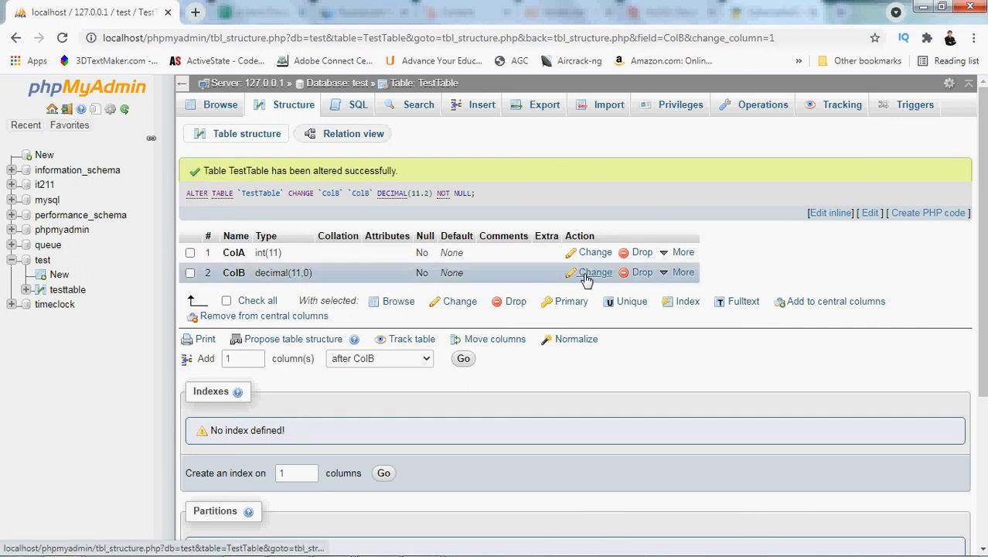
# Edit ColB again, set its length/values to 11,2, save, and check the resulting column type
pyautogui.click(586, 276)
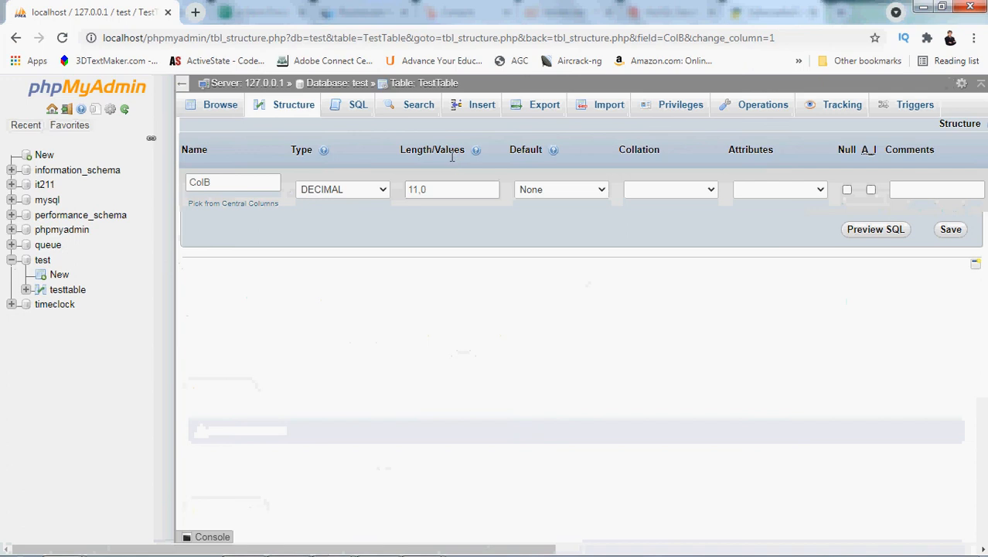
pyautogui.click(456, 189)
pyautogui.press('BackSpace')
pyautogui.write('2')
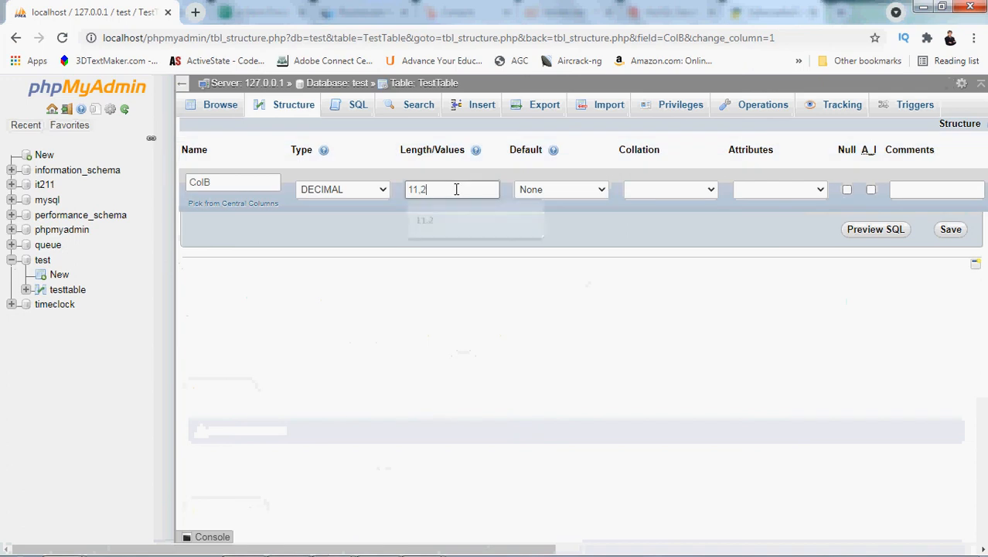
pyautogui.click(943, 235)
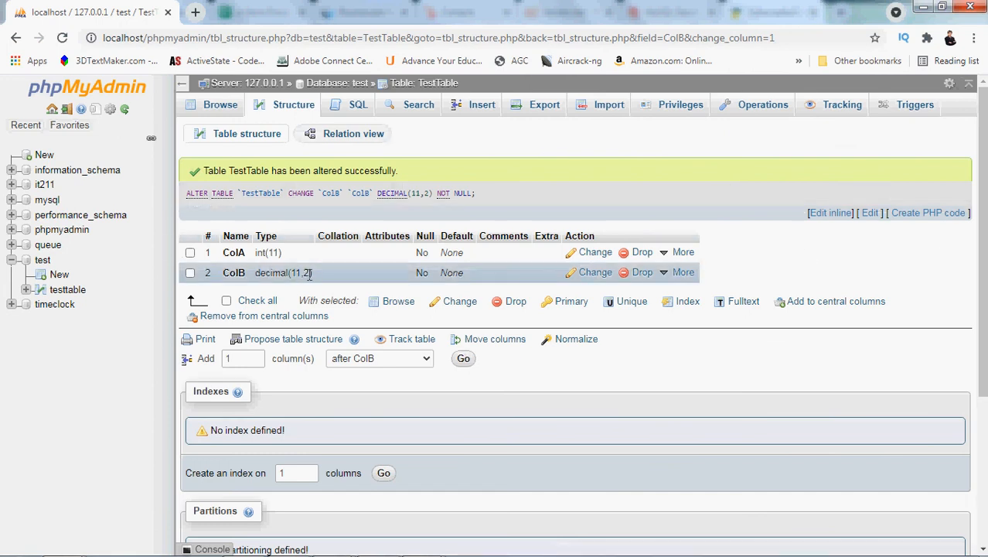
pyautogui.moveTo(309, 273); pyautogui.dragTo(293, 273)
# Insert another row into TestTable with 123.45 in both ColA and ColB
pyautogui.click(483, 108)
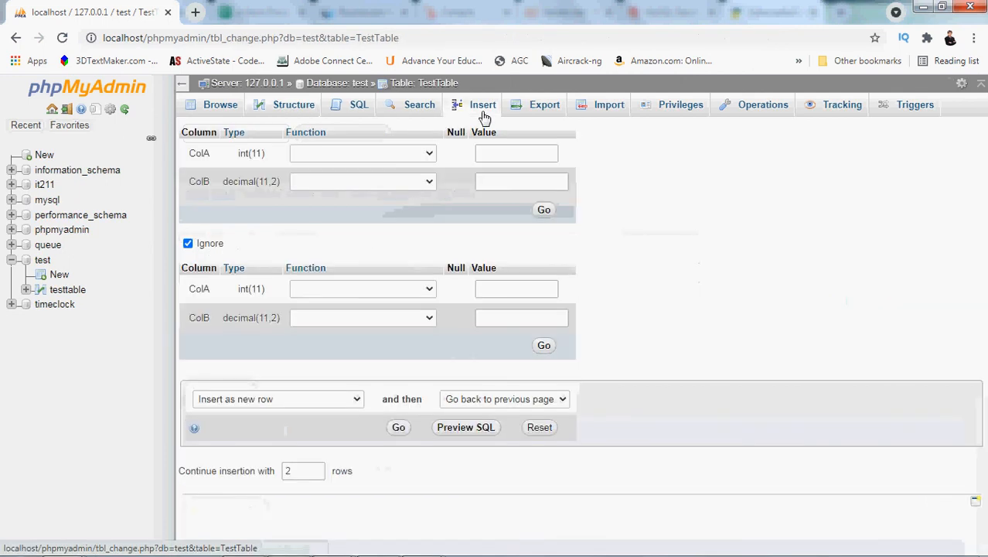
pyautogui.click(515, 152)
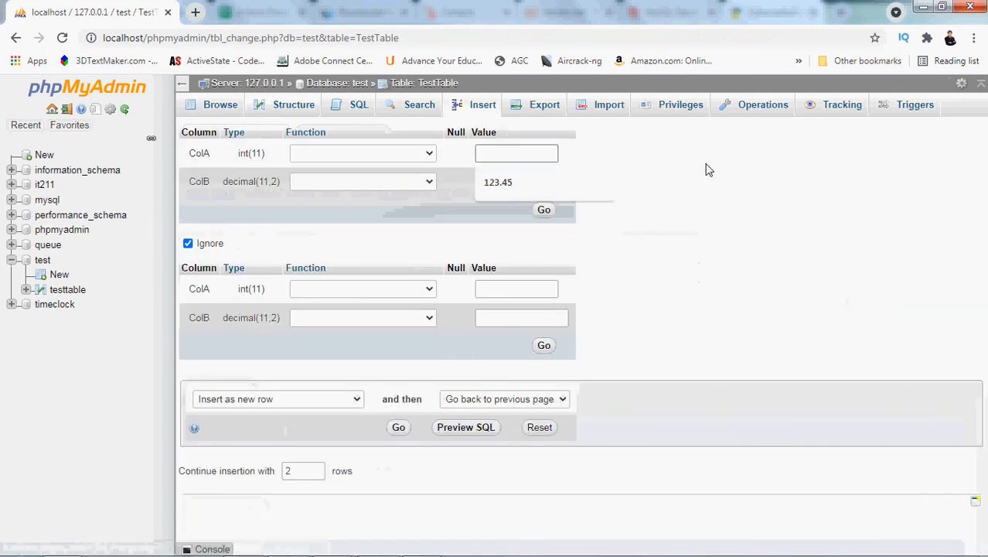
pyautogui.click(515, 182)
pyautogui.click(507, 180)
pyautogui.click(513, 211)
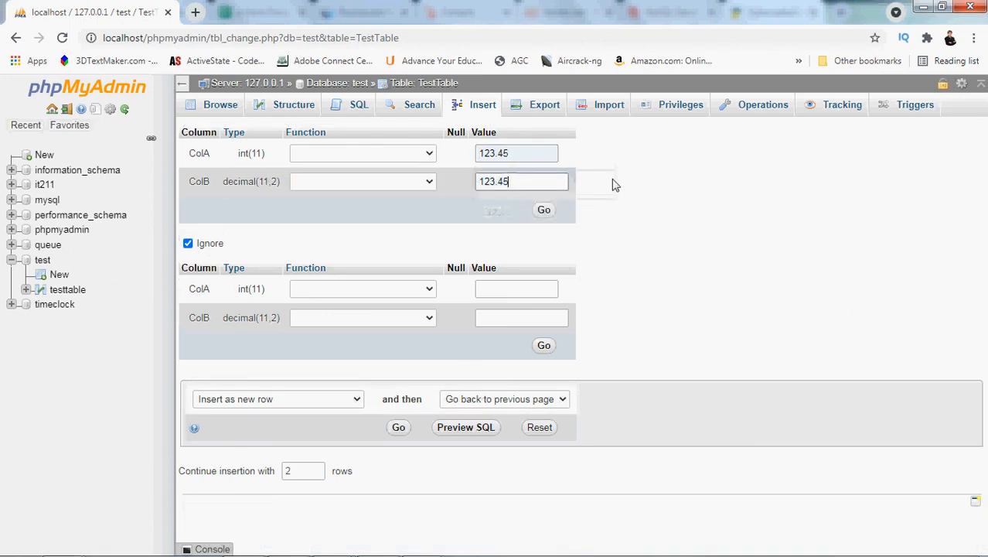
pyautogui.click(543, 210)
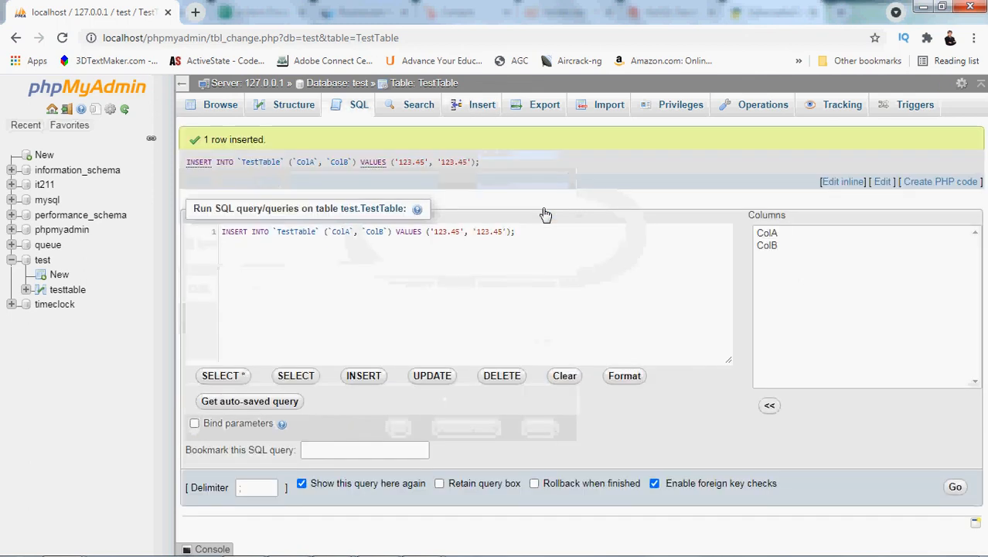
# Check the insert confirmation and browse TestTable's rows to compare the ColA and ColB values
pyautogui.moveTo(273, 144); pyautogui.dragTo(205, 138)
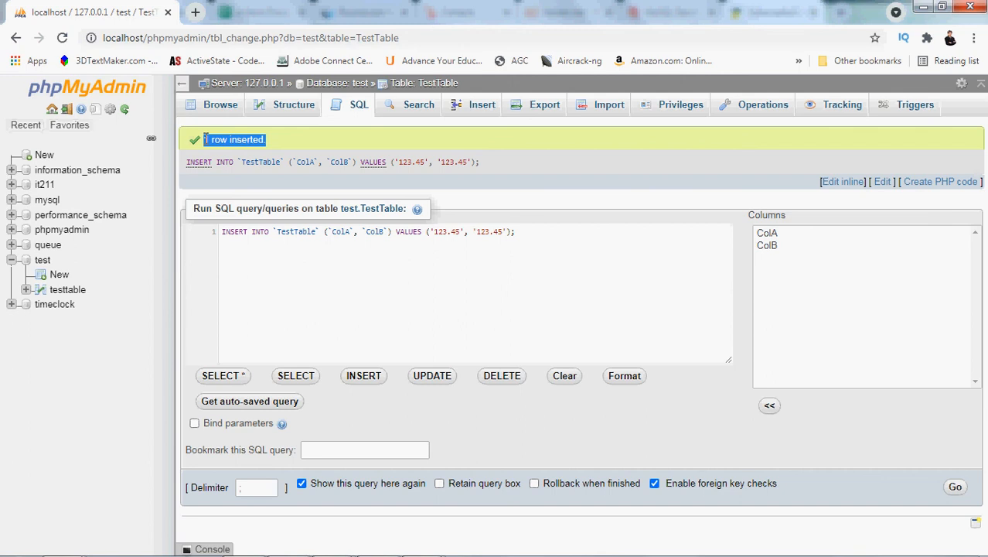
pyautogui.click(220, 109)
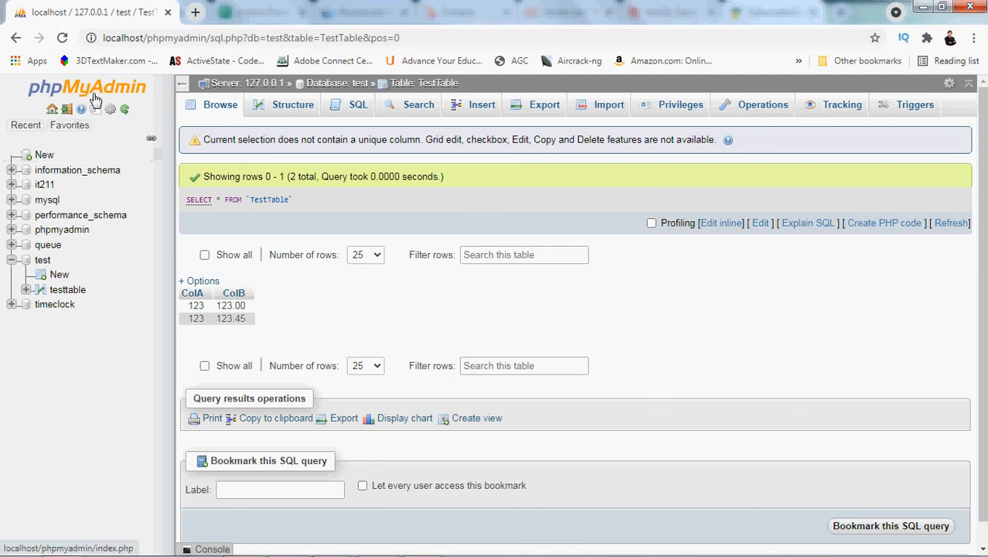
pyautogui.moveTo(334, 554)
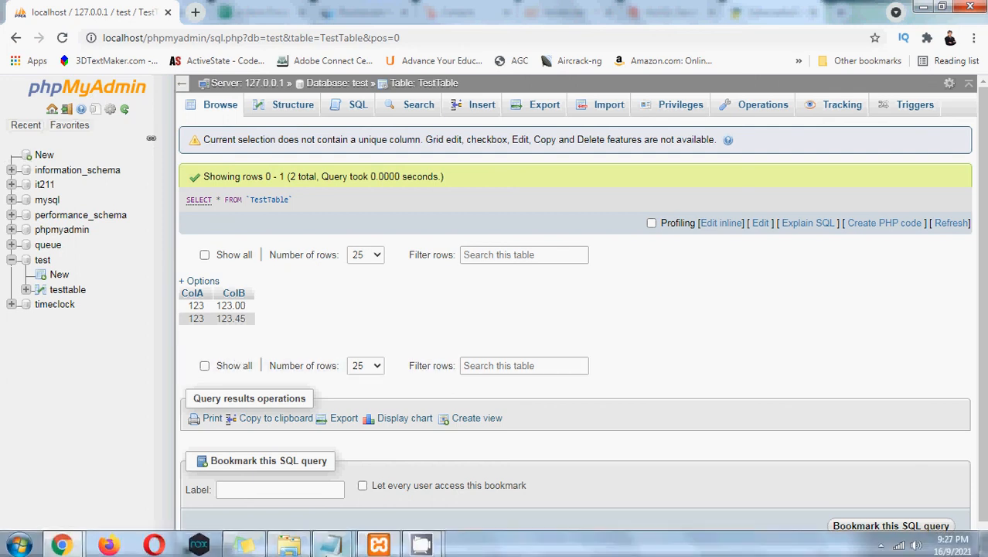
pyautogui.moveTo(435, 546)
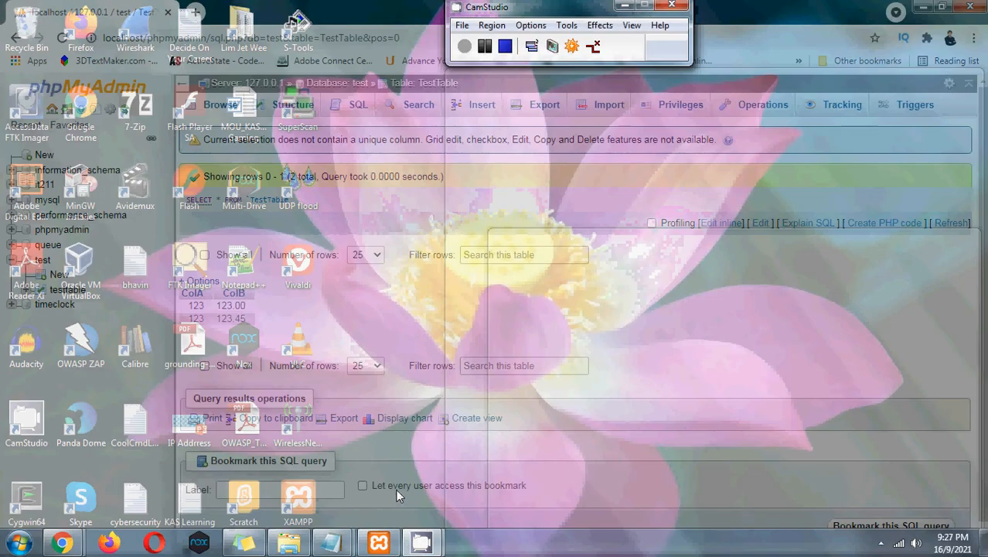
pyautogui.click(396, 489)
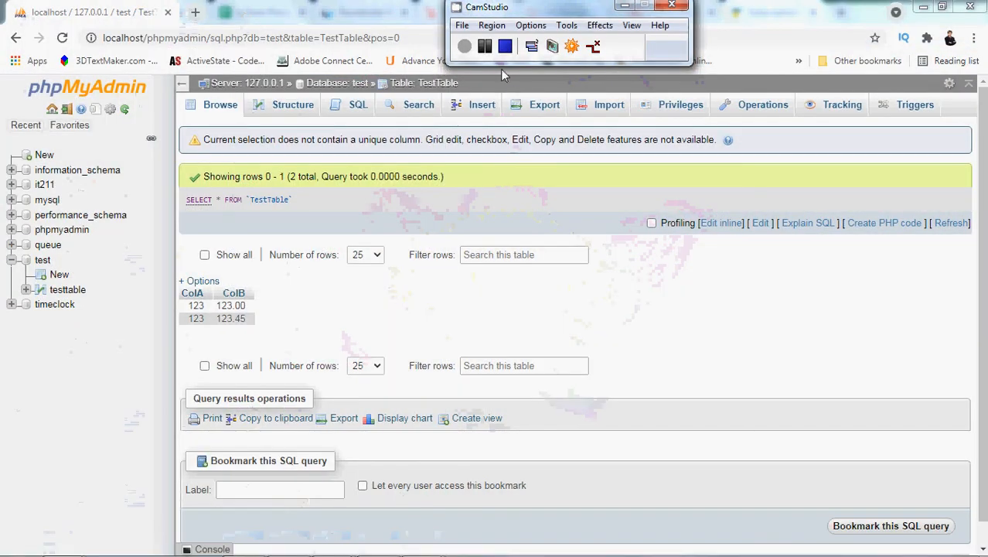